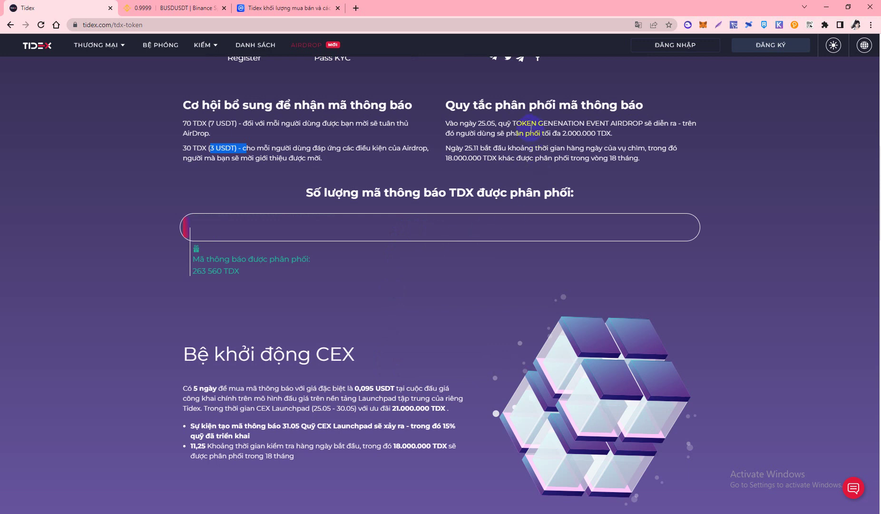
Highlight the 'up to 2.000.000 TDX' airdrop figure on the token page
drag(545, 131, 583, 140)
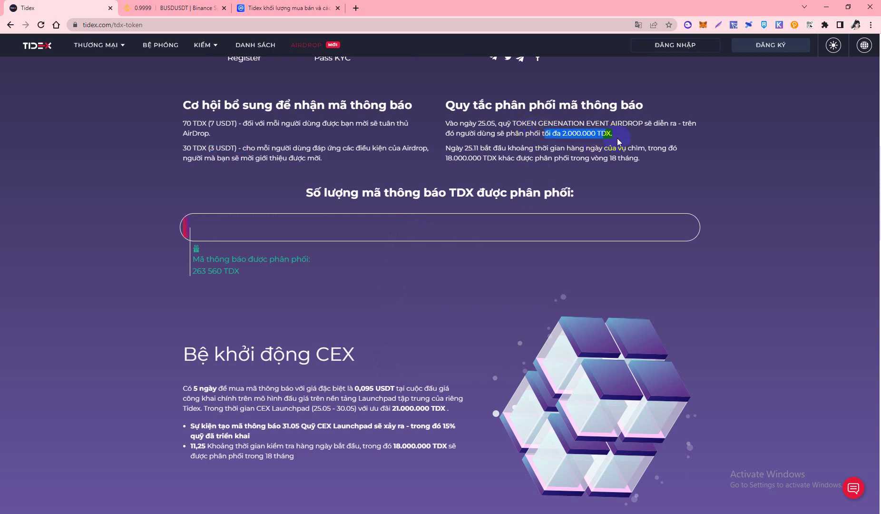
drag(612, 137, 613, 135)
scroll(562, 263, down, 5)
scroll(556, 269, down, 5)
scroll(555, 270, up, 4)
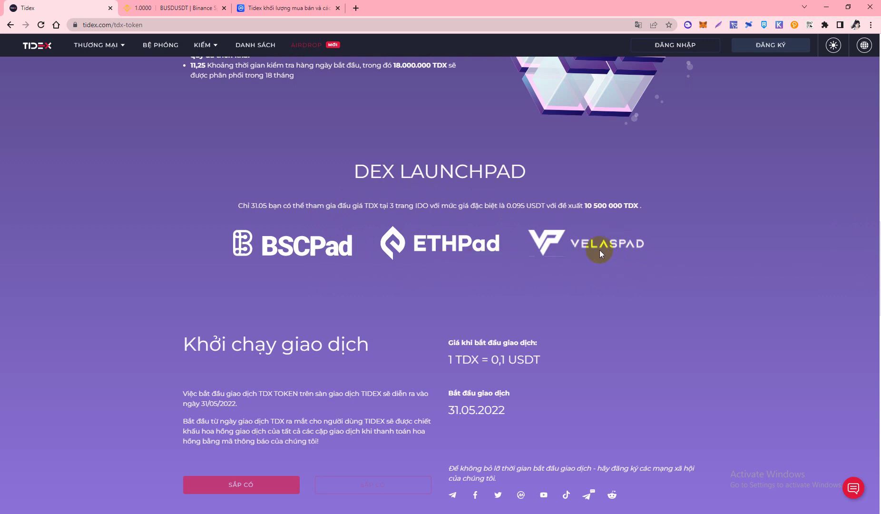
Scroll through the token page, then open the ĐĂNG KÝ sign-up form
scroll(576, 234, down, 5)
scroll(576, 234, up, 1)
scroll(563, 241, down, 6)
scroll(552, 253, down, 10)
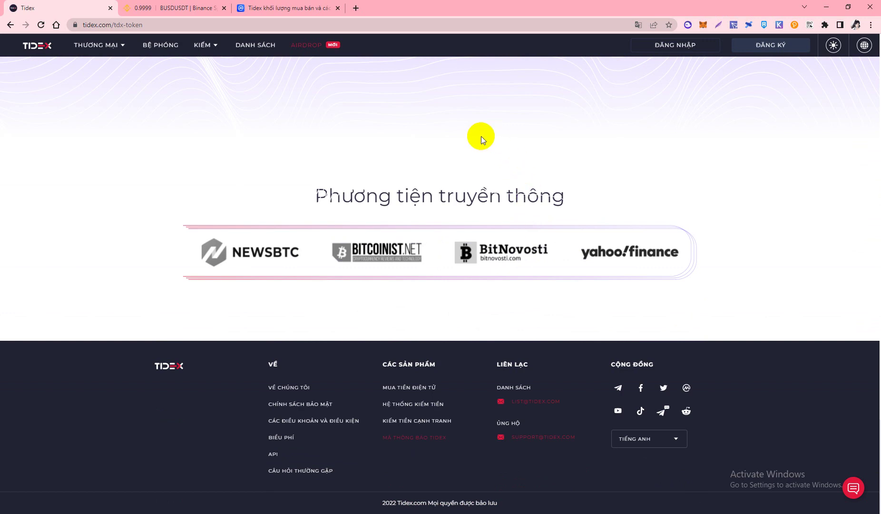
scroll(357, 248, up, 5)
scroll(358, 248, up, 8)
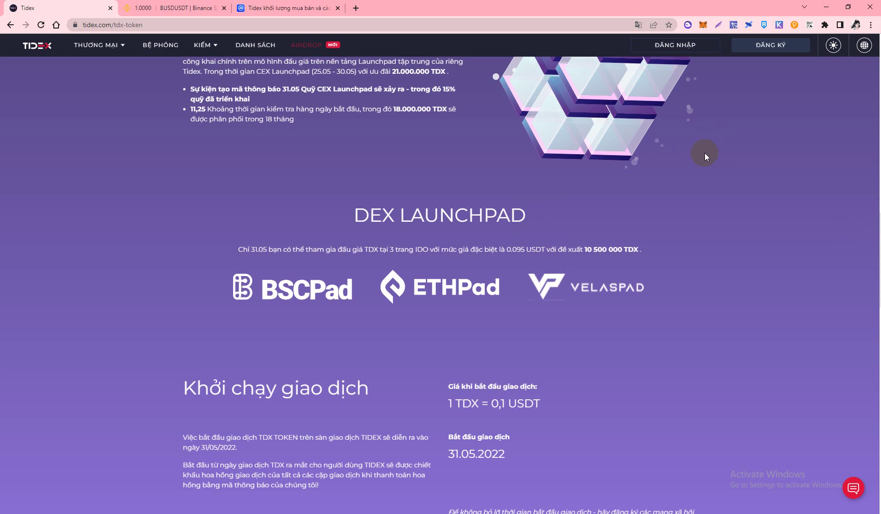
scroll(700, 171, up, 15)
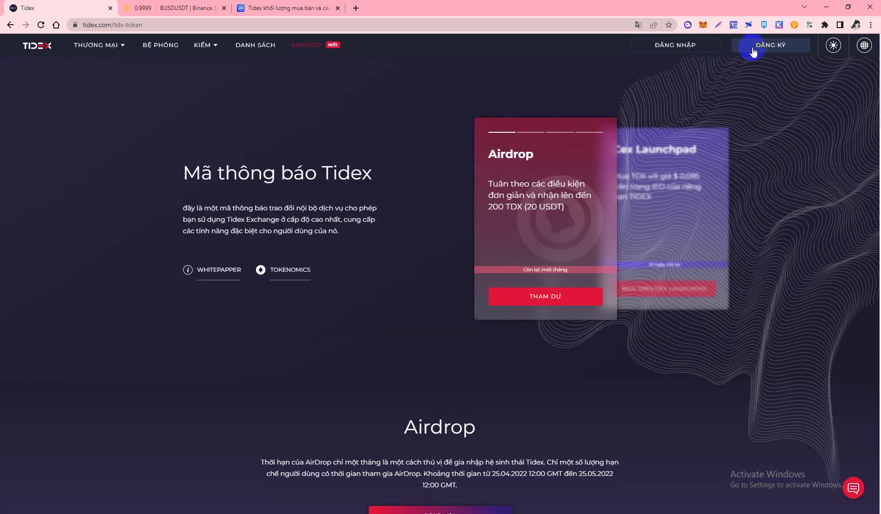
click(753, 50)
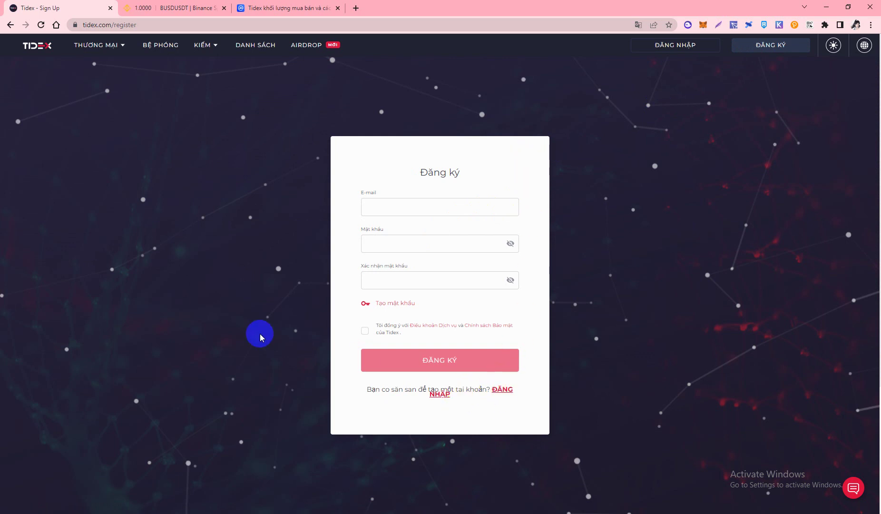
Translate the sign-up page into English with Chrome's translator and reload it
click(638, 24)
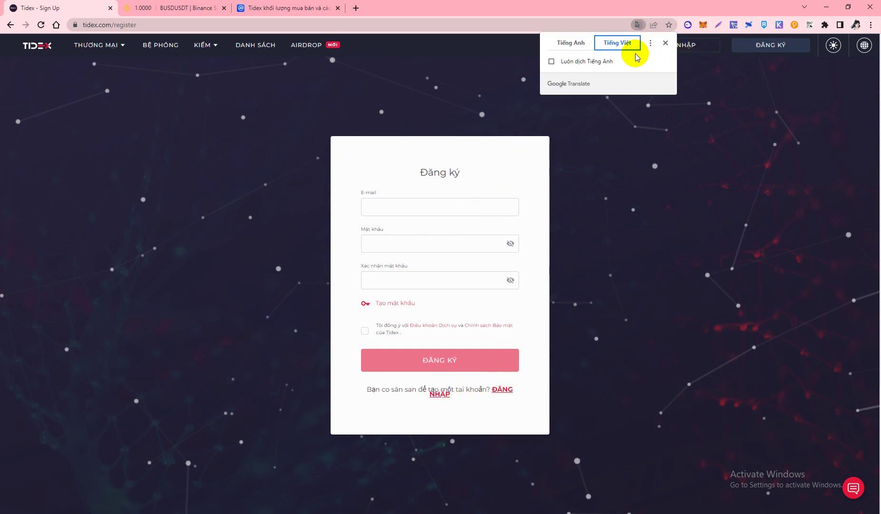
click(570, 44)
click(340, 21)
key(Return)
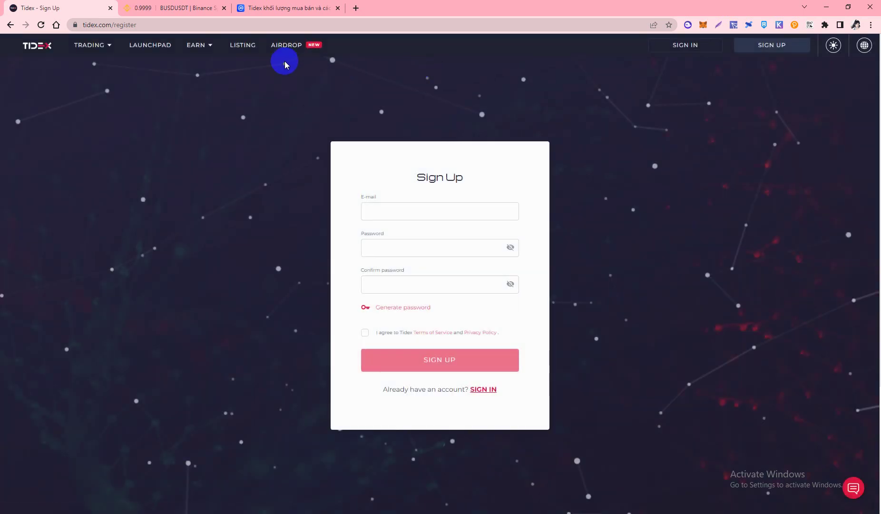
Return to sign-up through AIRDROP > PARTICIPATE and focus the E-mail field
click(294, 46)
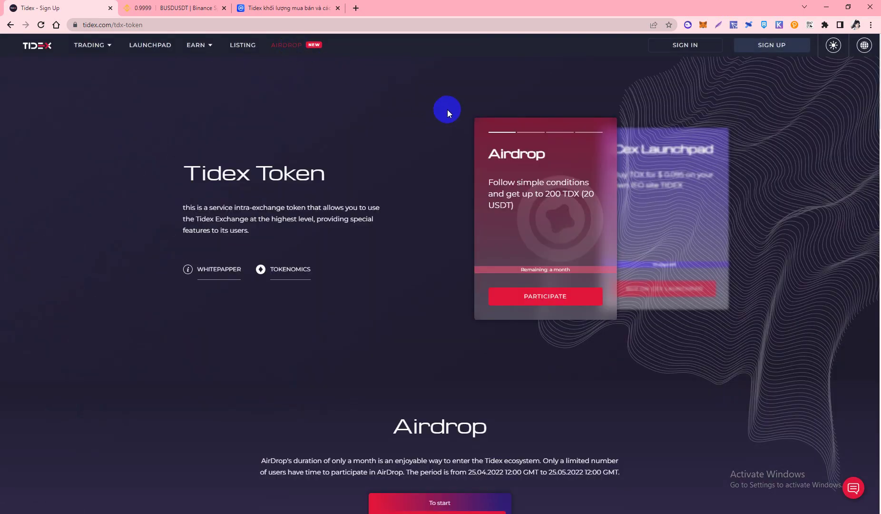
click(547, 297)
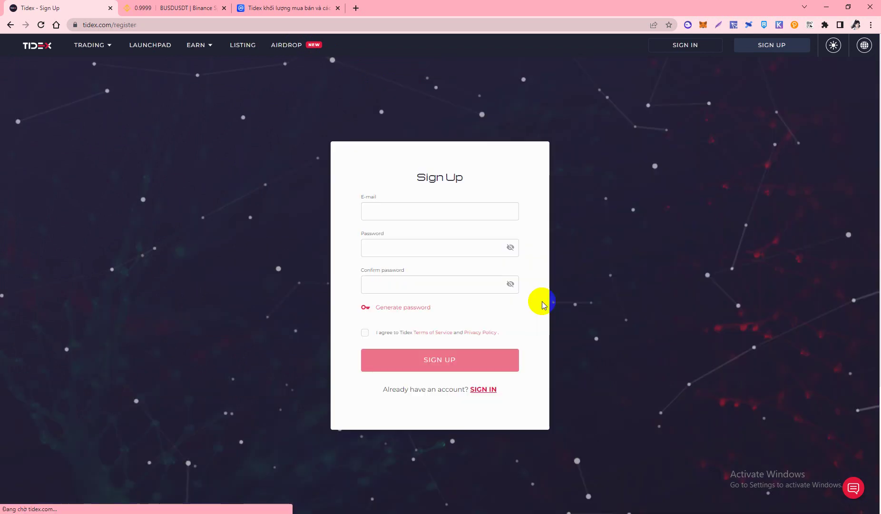
click(407, 215)
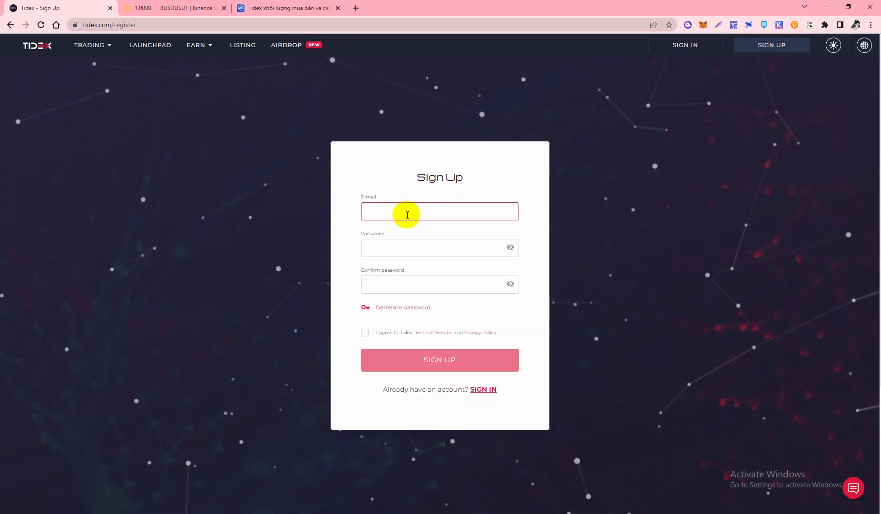
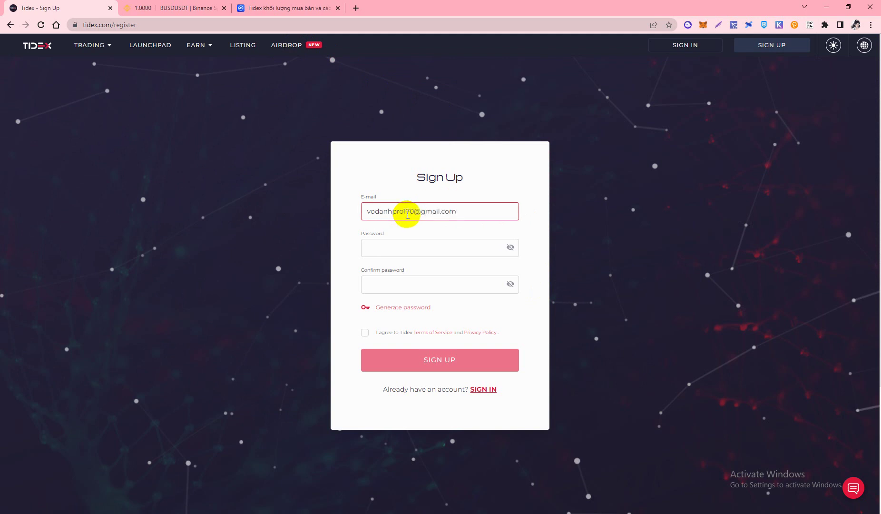
Enter the account e-mail address, the password and its confirmation
click(403, 245)
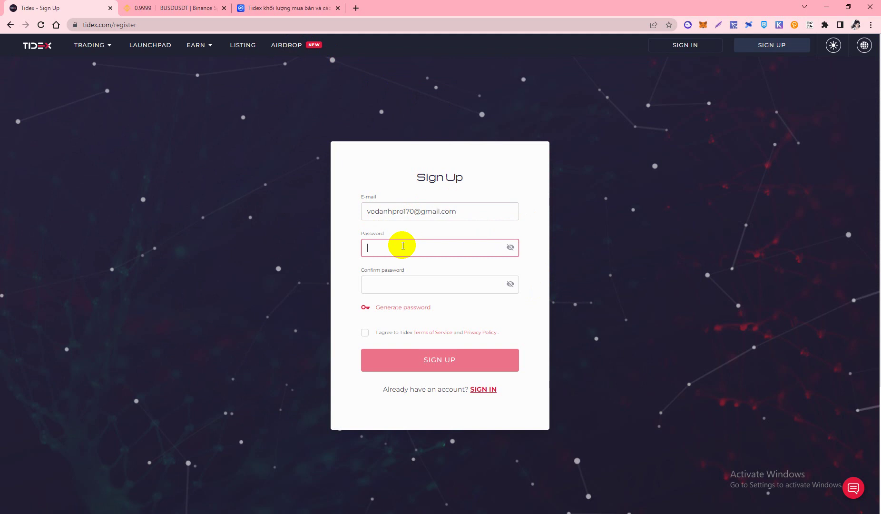
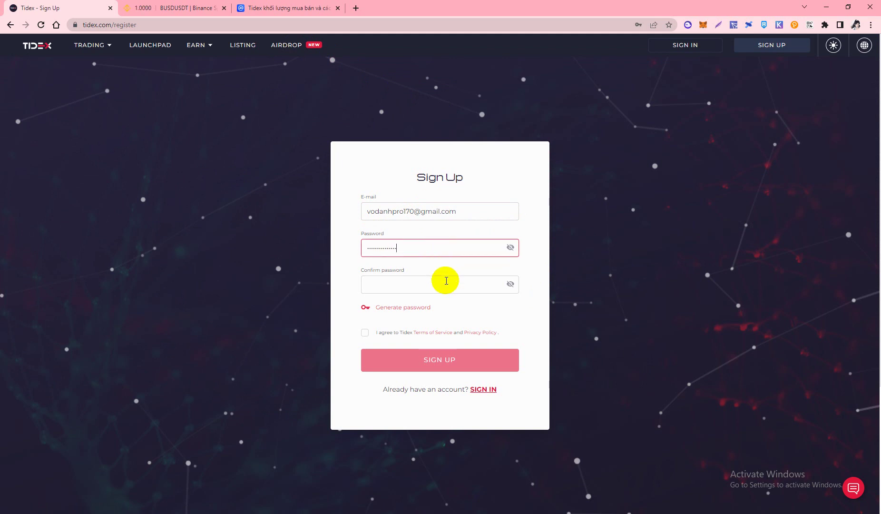
click(431, 285)
text(********)
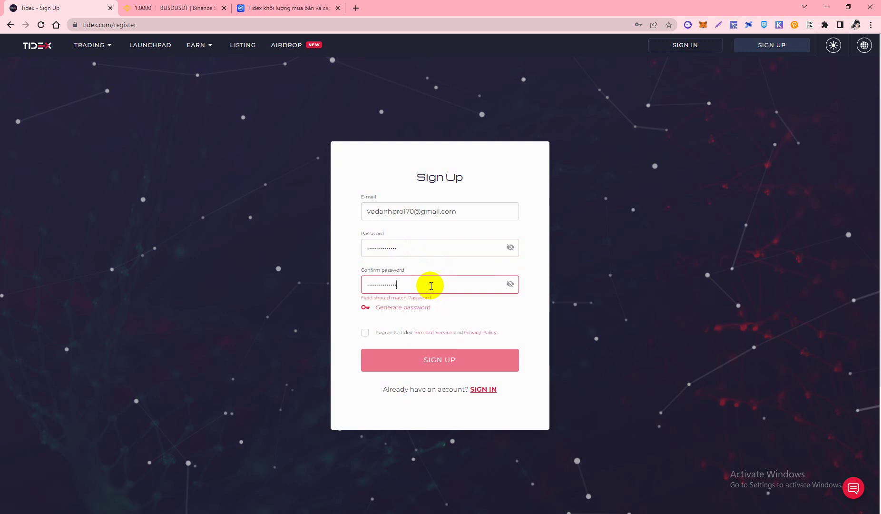
Accept the Terms of Service, submit sign-up and solve the slide captcha
click(365, 332)
click(438, 359)
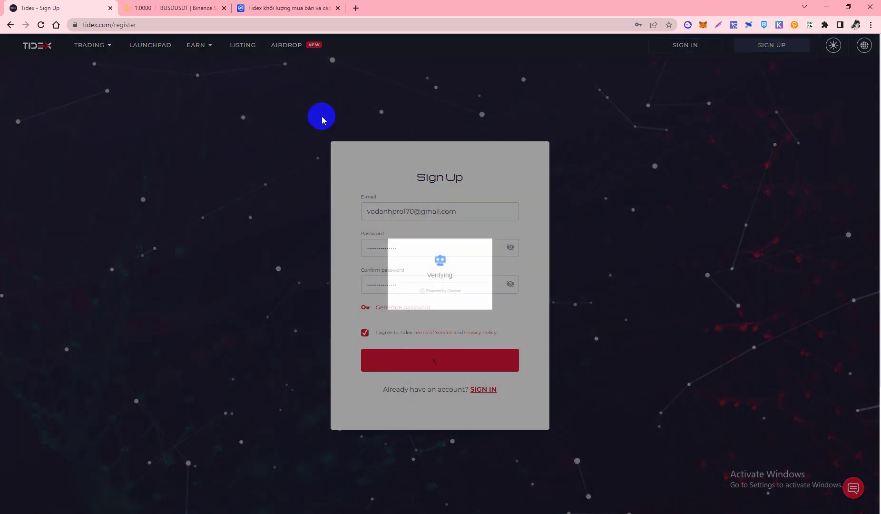
drag(393, 301, 433, 304)
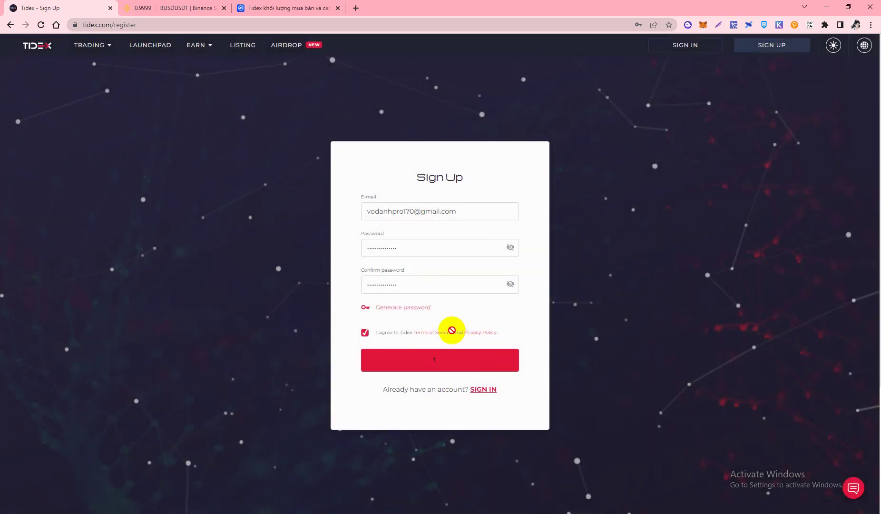
click(838, 93)
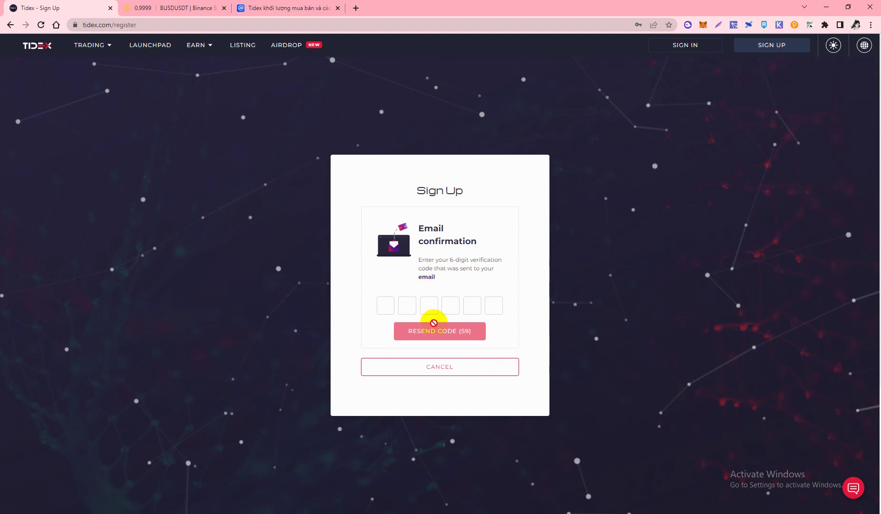
Open Gmail in a new tab and check Primary, Promotions and Spam for the Tidex mail
click(357, 9)
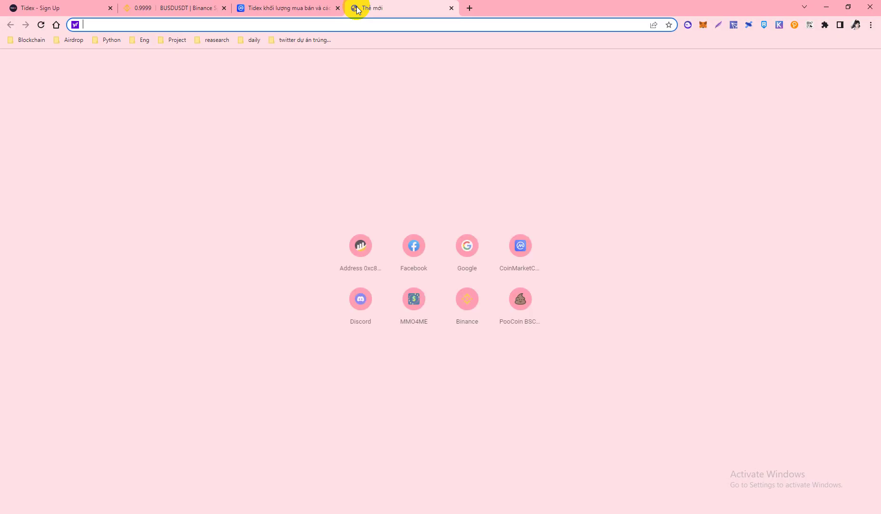
text(gm)
key(Return)
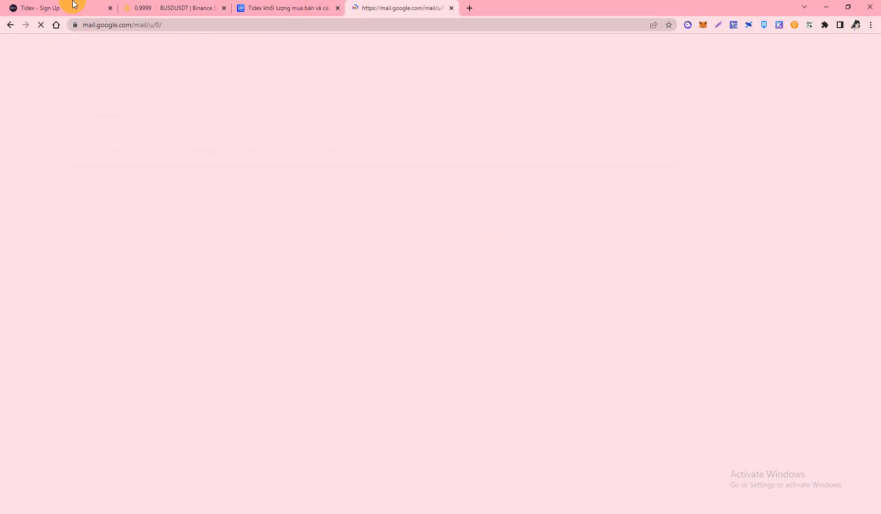
click(71, 7)
click(387, 6)
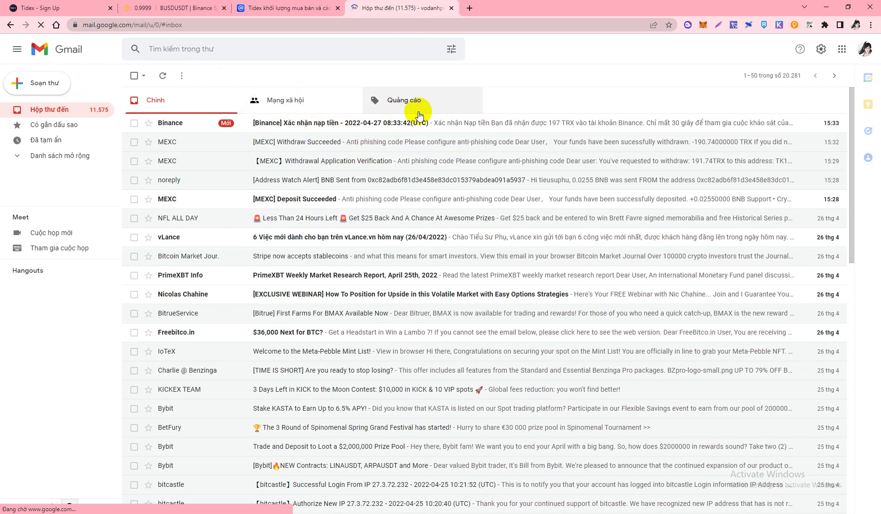
click(404, 105)
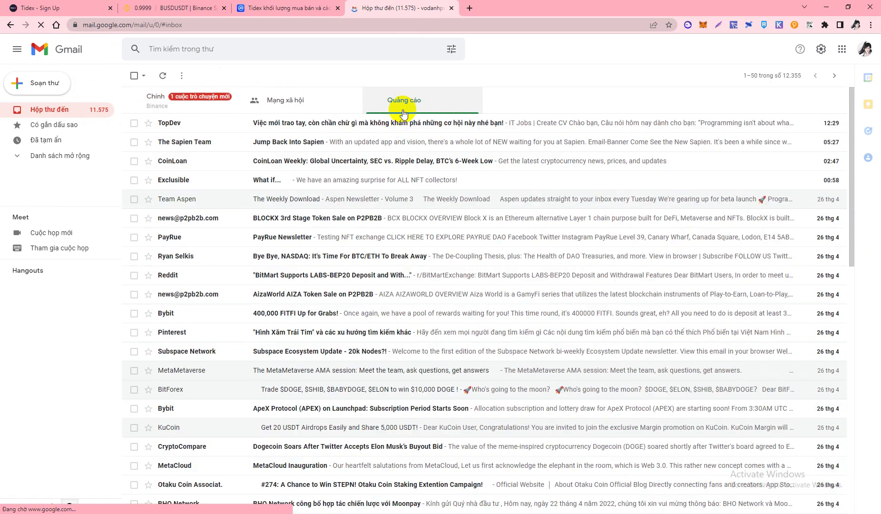
click(199, 110)
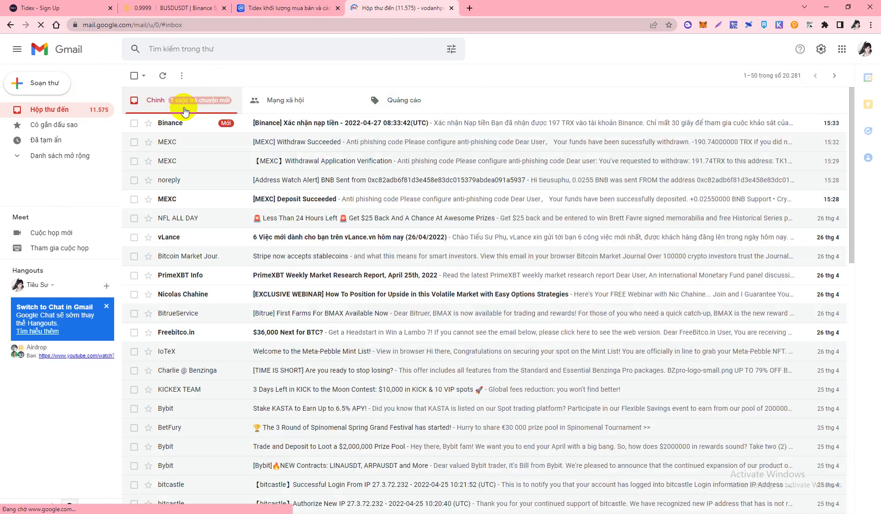
click(74, 162)
scroll(66, 147, down, 4)
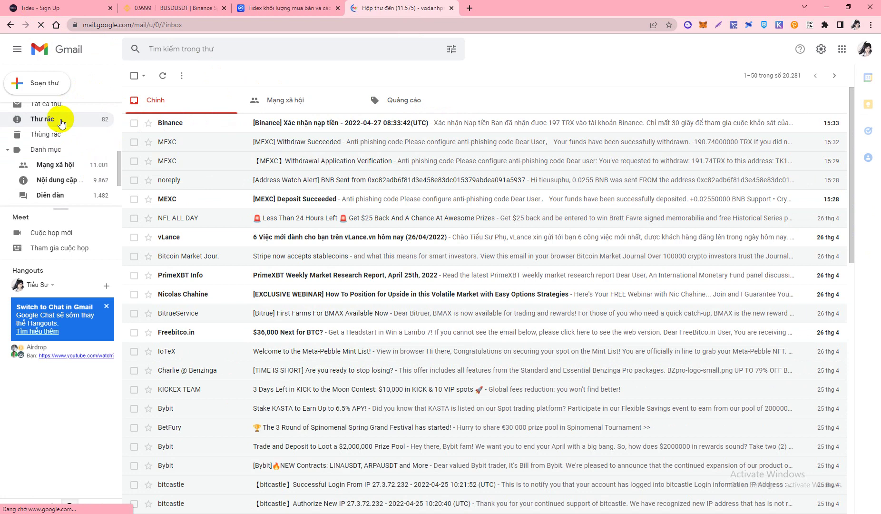
click(62, 123)
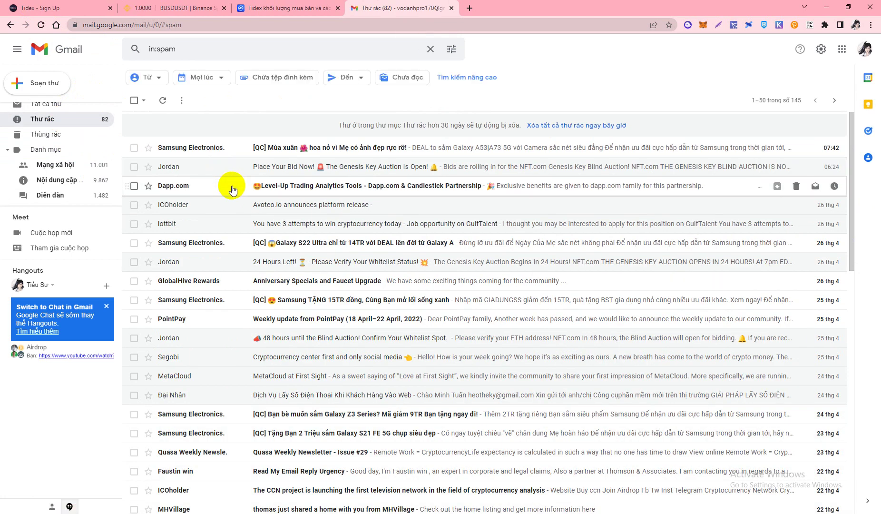
scroll(88, 156, up, 3)
click(83, 110)
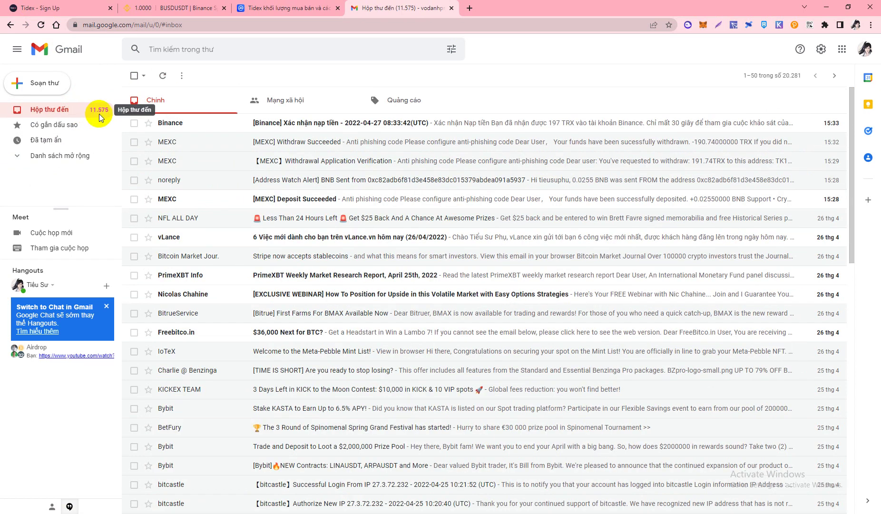
Copy the verification code from the Tidex e-mail and paste it into the code boxes
click(19, 7)
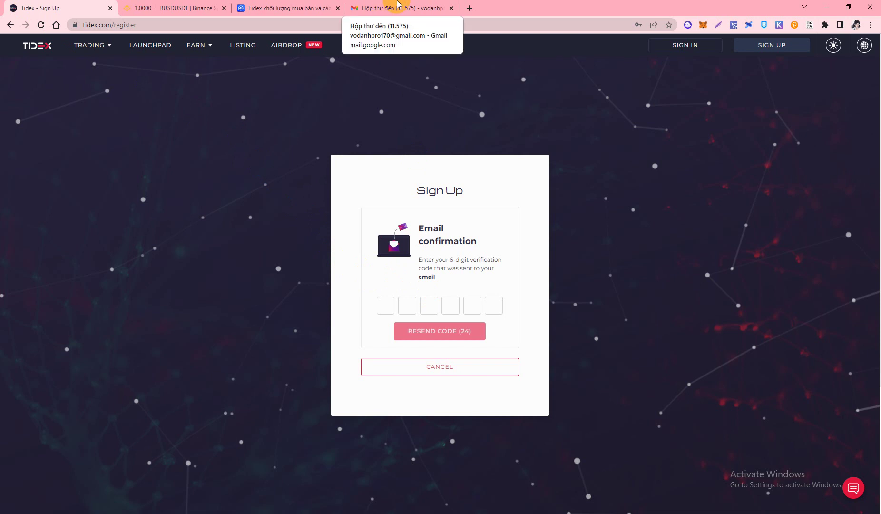
click(423, 148)
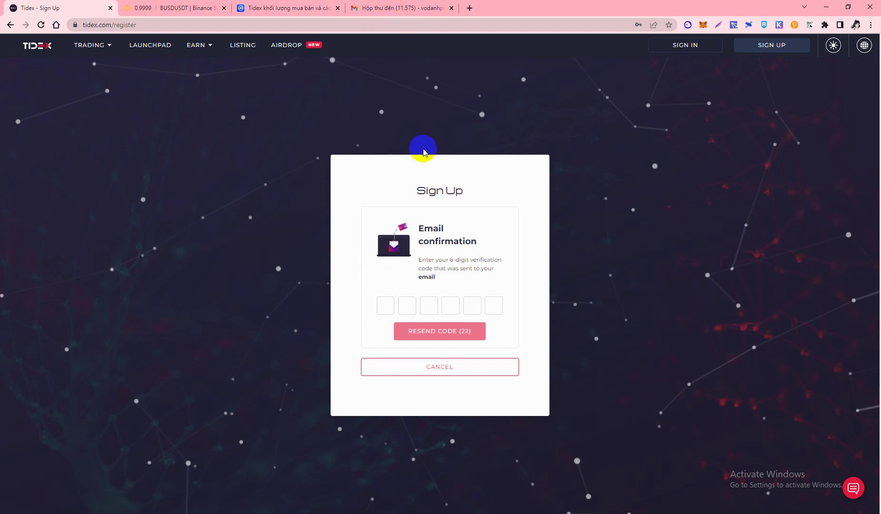
key(ctrl+4)
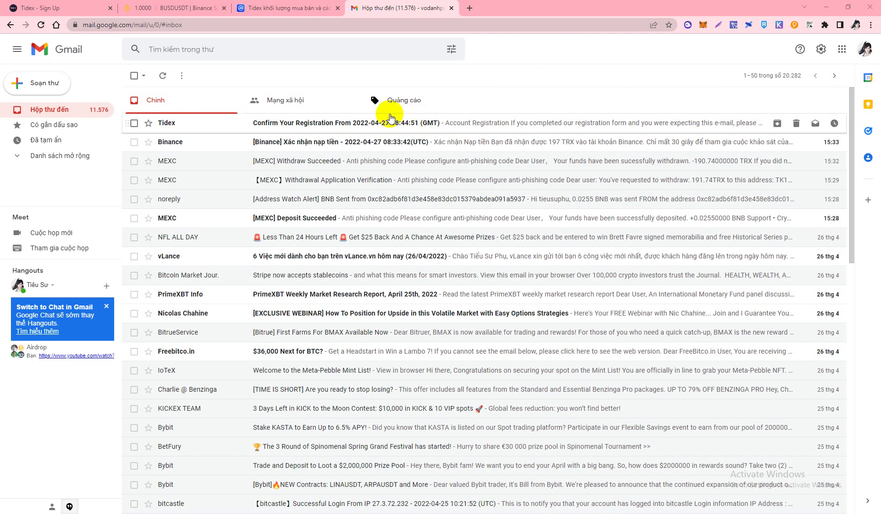
click(324, 128)
double_click(380, 305)
key(ctrl+c)
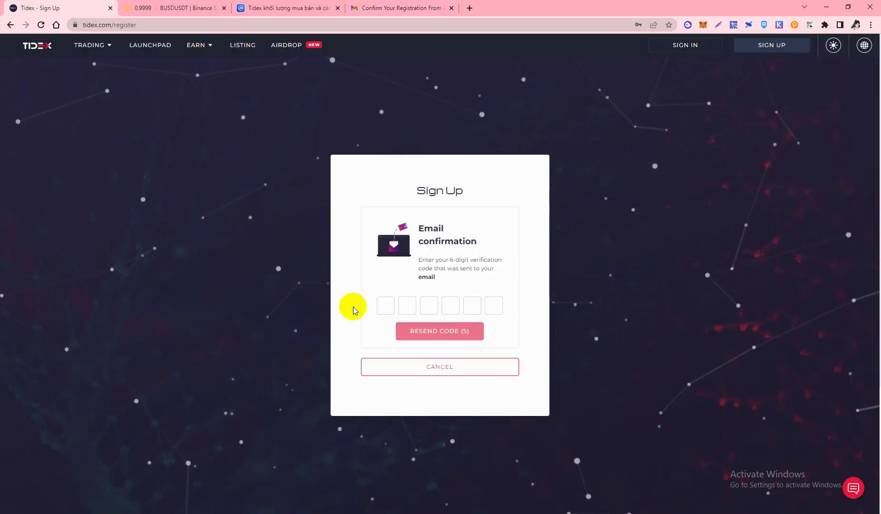
key(ctrl+1)
click(386, 305)
key(ctrl+v)
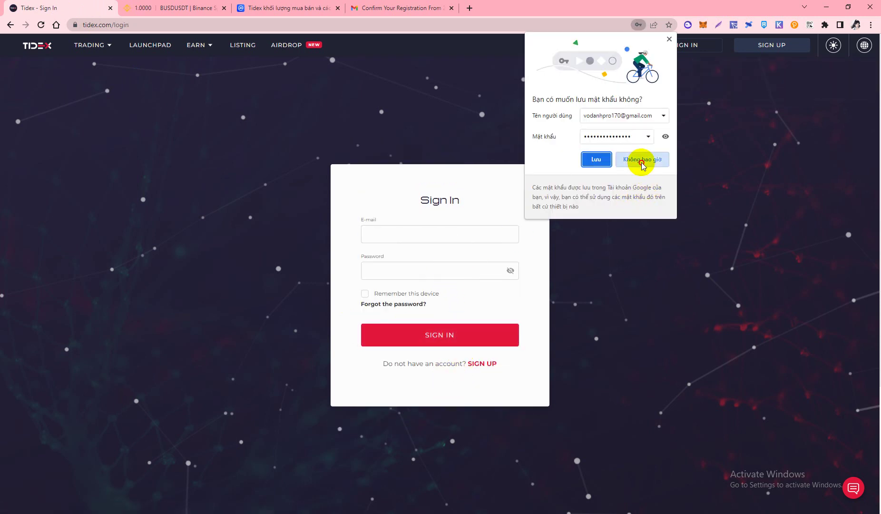
Sign in with e-mail and password, Remember this device ticked, passing the slider puzzle
click(643, 159)
click(401, 236)
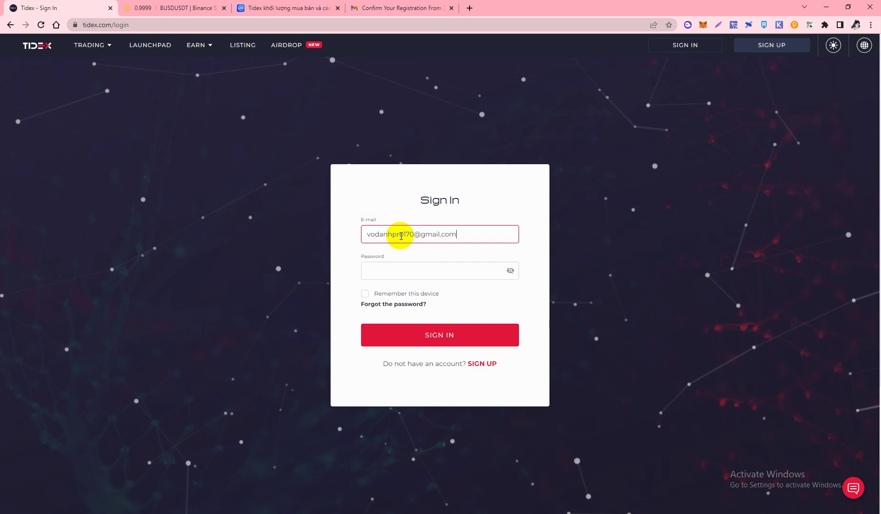
click(381, 271)
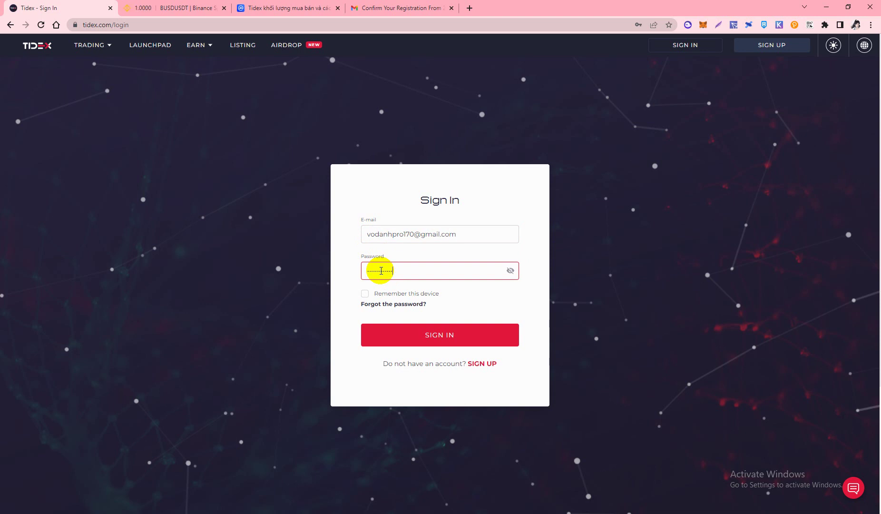
click(363, 294)
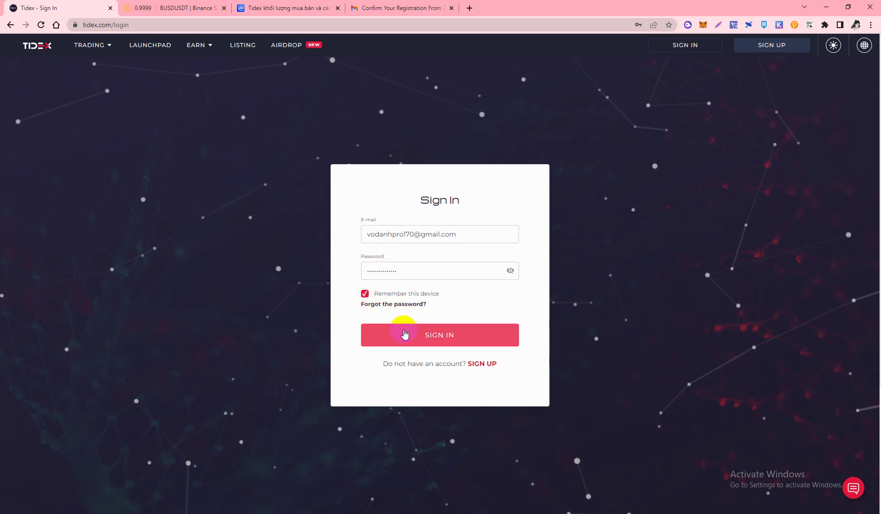
click(408, 333)
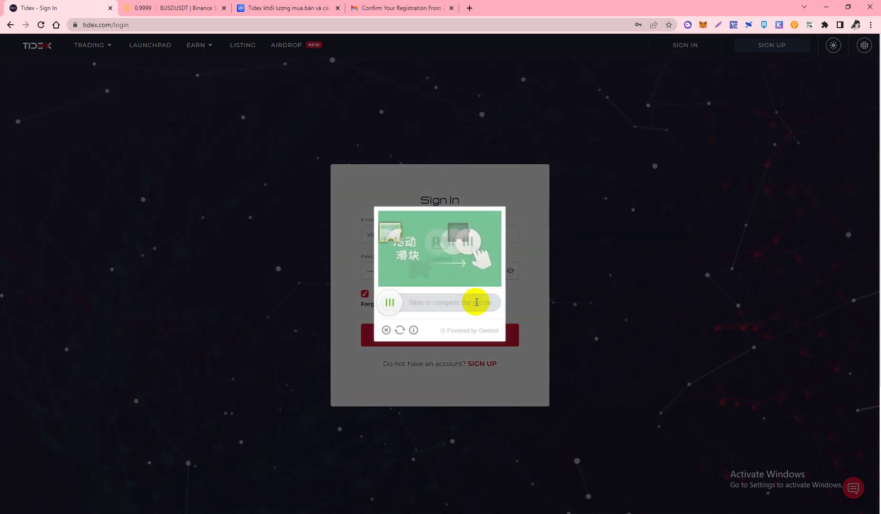
drag(391, 303, 457, 305)
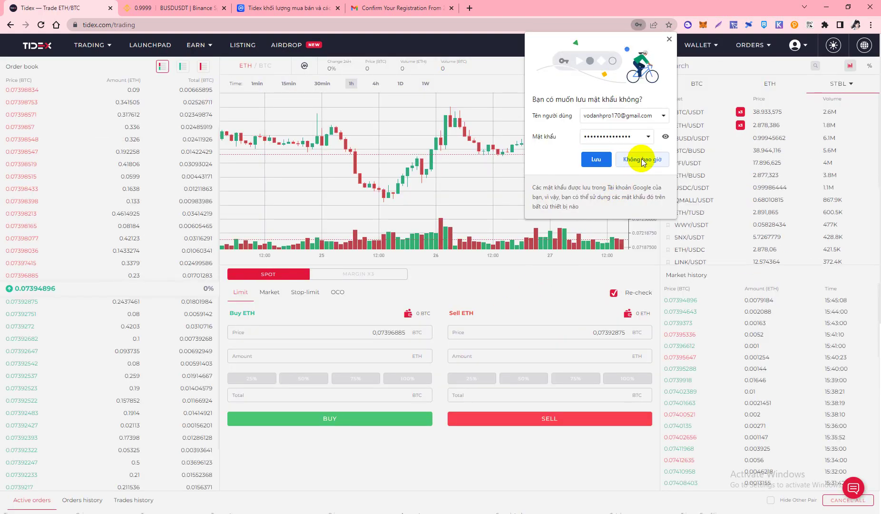
Decline Chrome's save-password prompt and go to PROFILE from the avatar menu
click(642, 160)
scroll(336, 296, down, 4)
scroll(442, 291, up, 4)
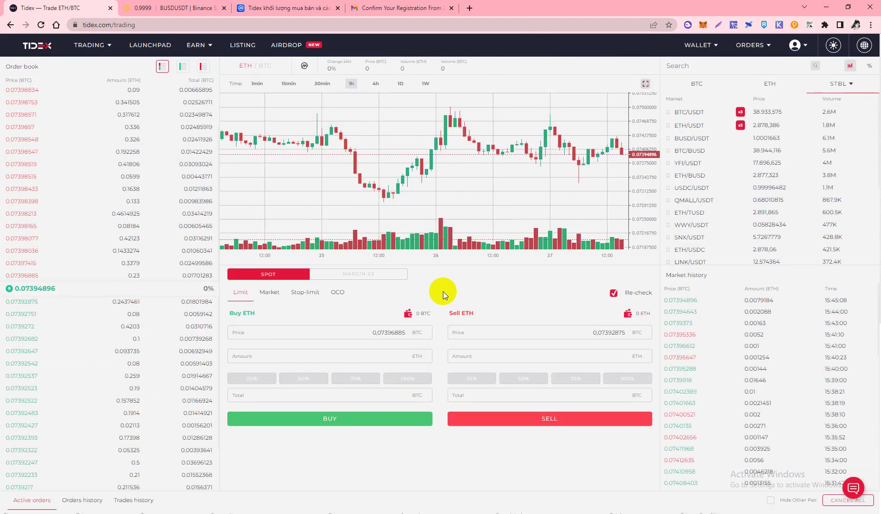
scroll(393, 305, down, 2)
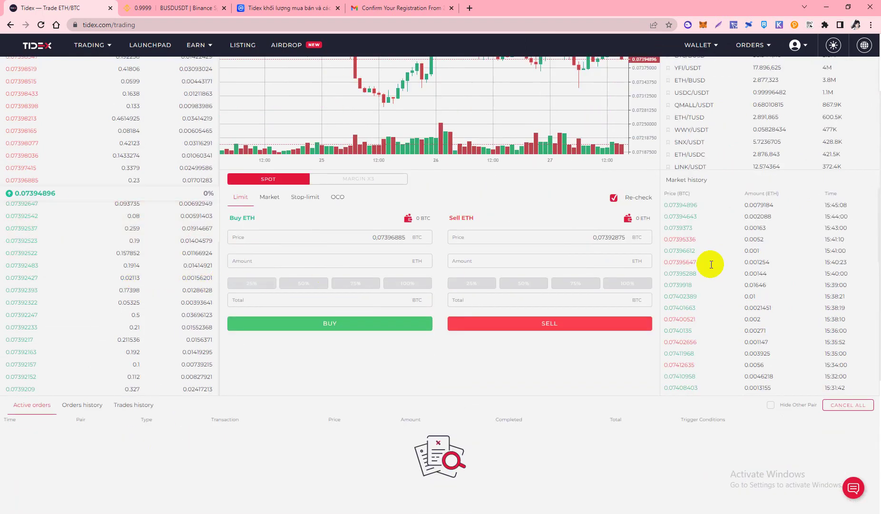
scroll(388, 260, up, 2)
click(793, 45)
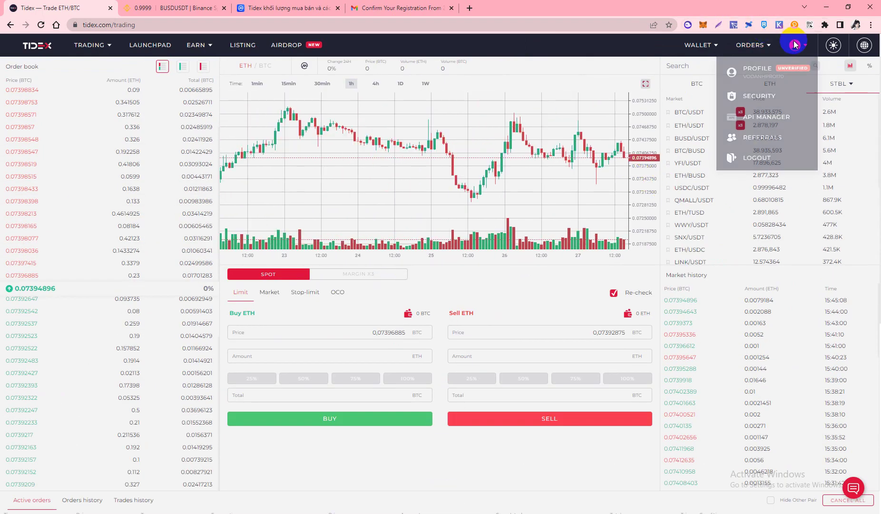
click(761, 81)
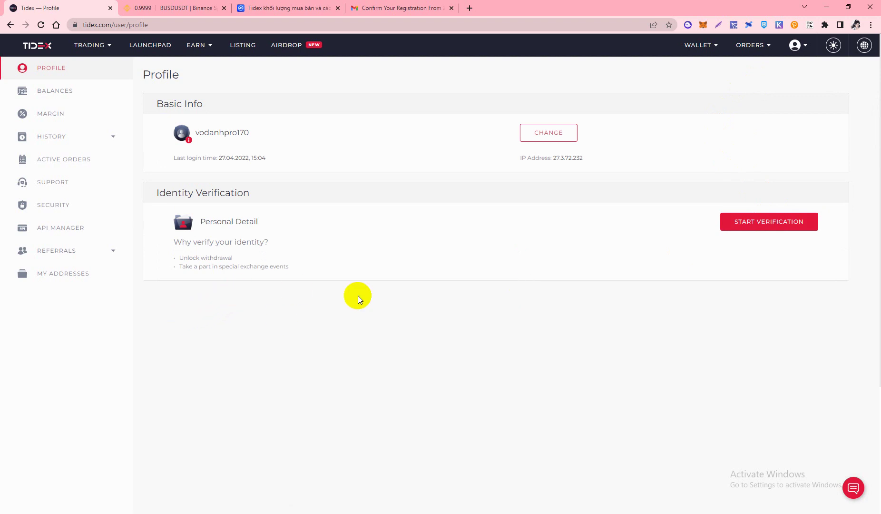
Launch START VERIFICATION from the Profile page to reach step 01 Personal Info
click(762, 230)
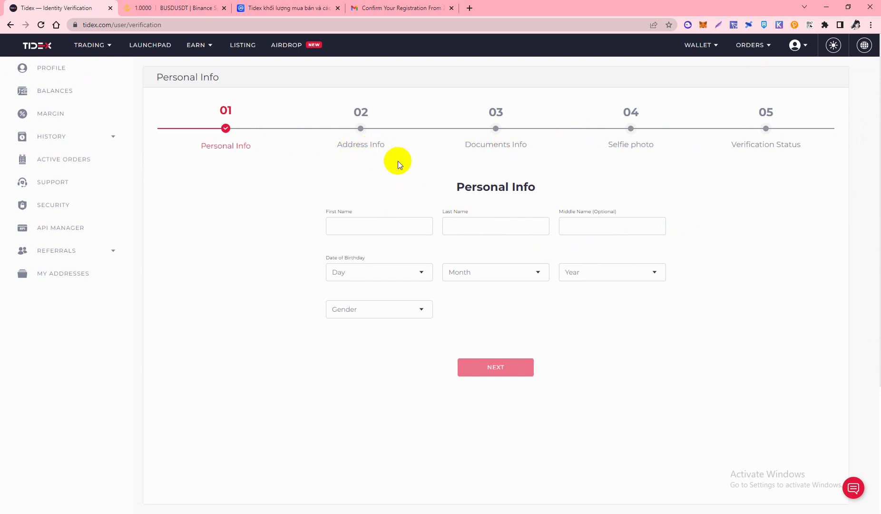
Autofill the first, last and middle names, deleting the extra word from the last name
click(359, 226)
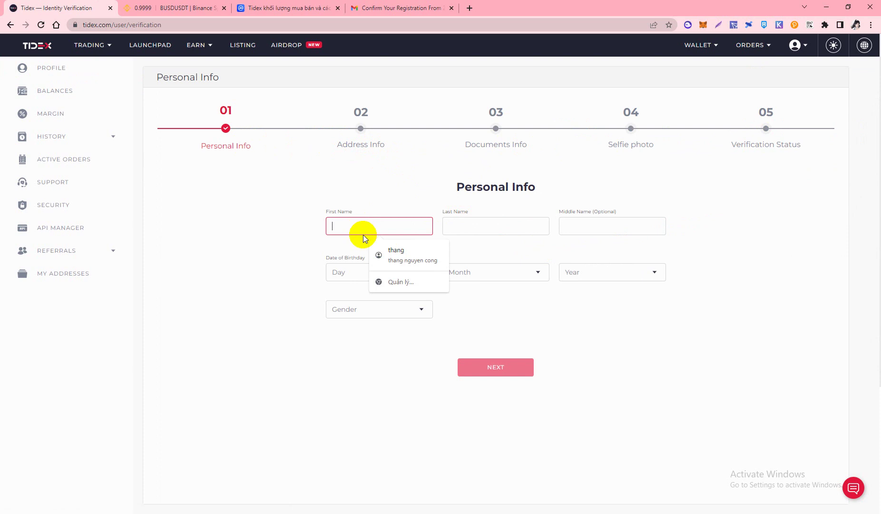
click(392, 250)
click(474, 226)
drag(474, 226, 541, 230)
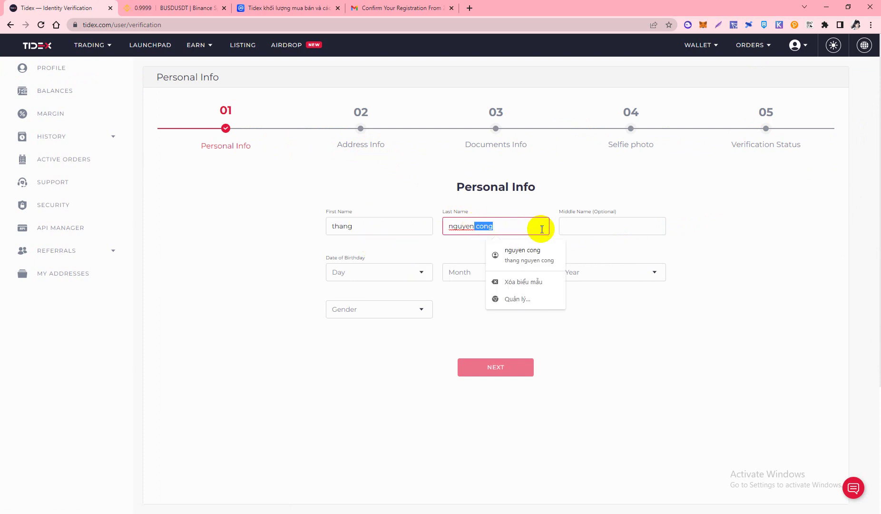
key(BackSpace)
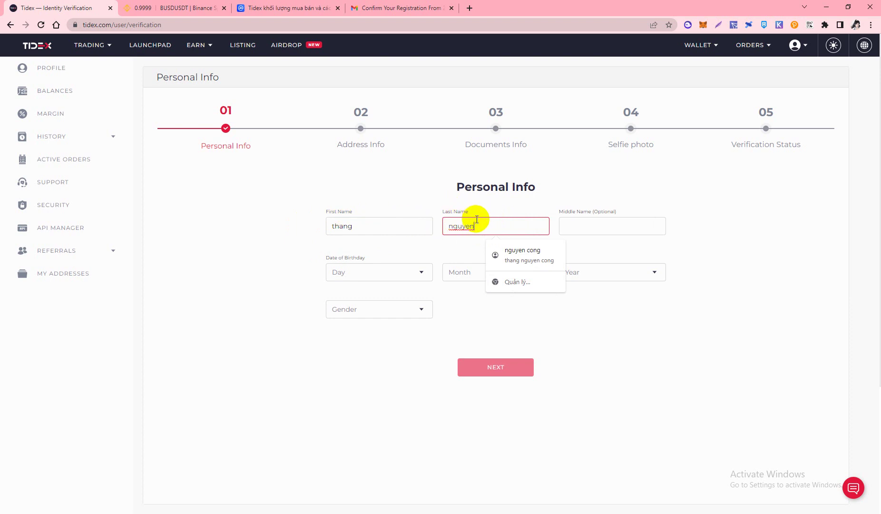
click(595, 224)
click(414, 272)
scroll(370, 233, down, 4)
scroll(372, 225, down, 4)
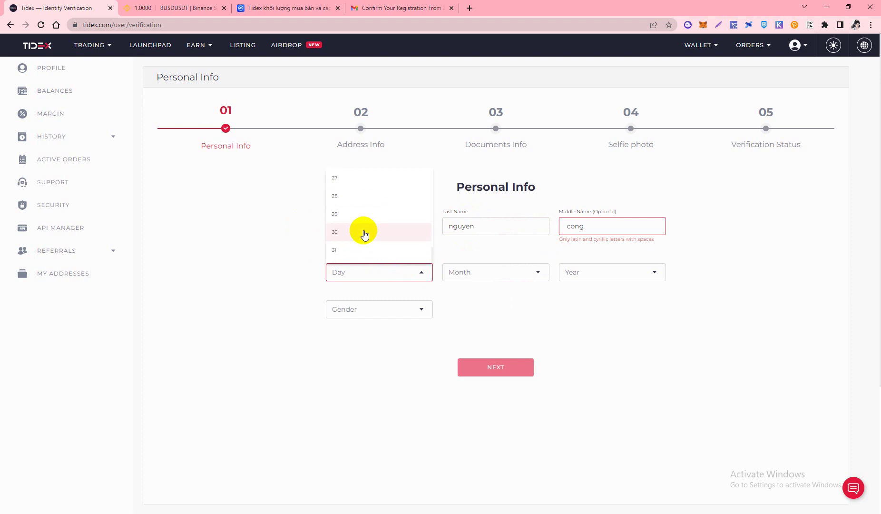
scroll(364, 235, up, 4)
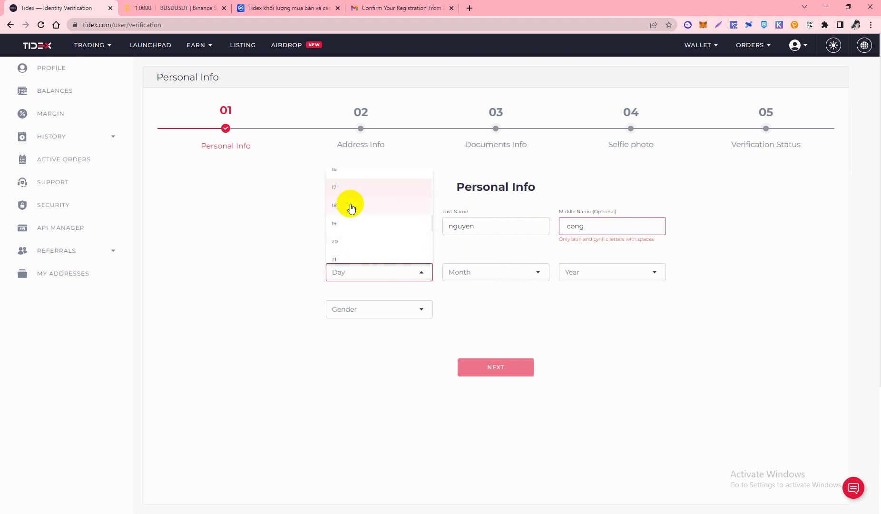
click(344, 181)
click(538, 272)
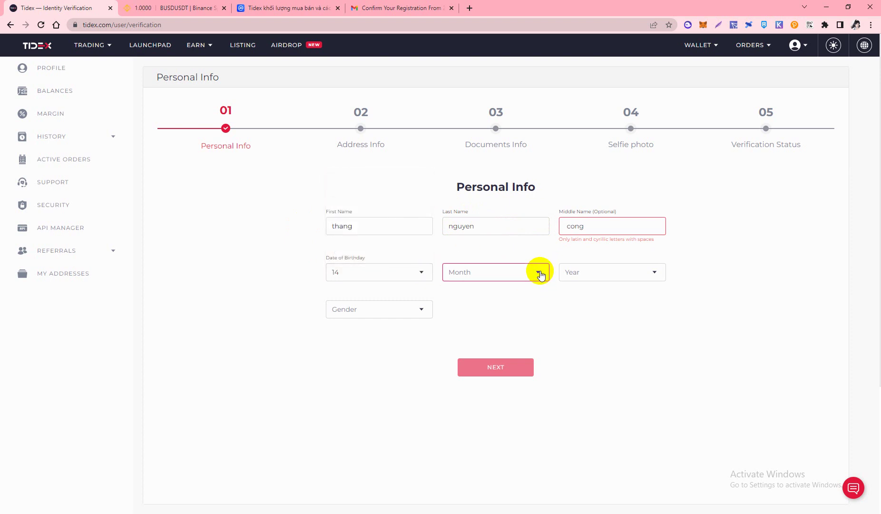
scroll(471, 224, down, 3)
click(474, 237)
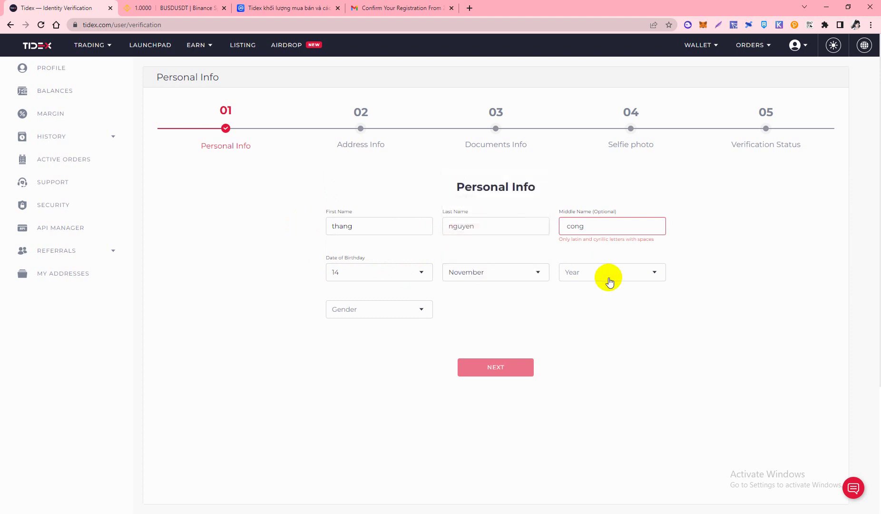
click(612, 277)
scroll(608, 238, down, 15)
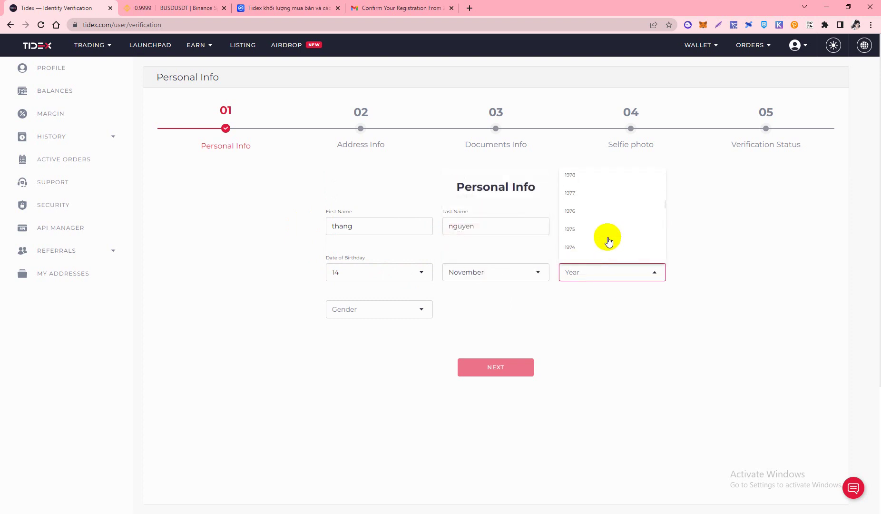
scroll(580, 212, up, 3)
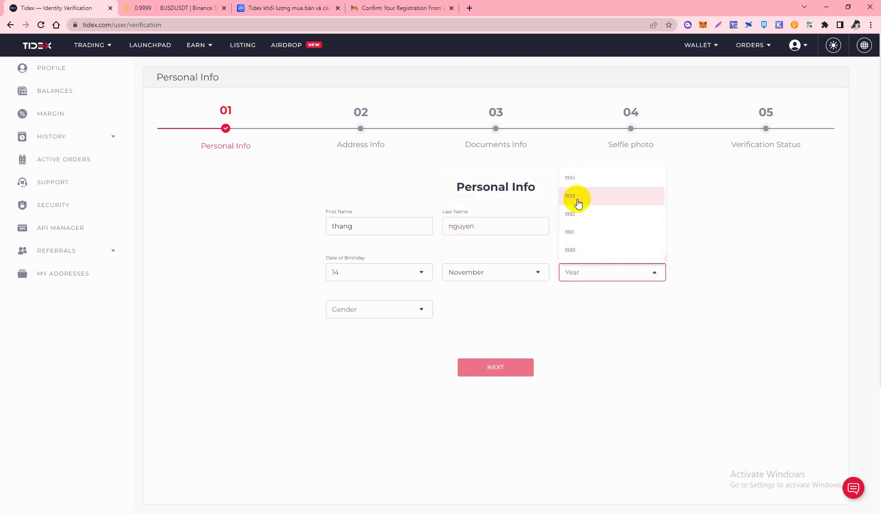
scroll(590, 224, up, 5)
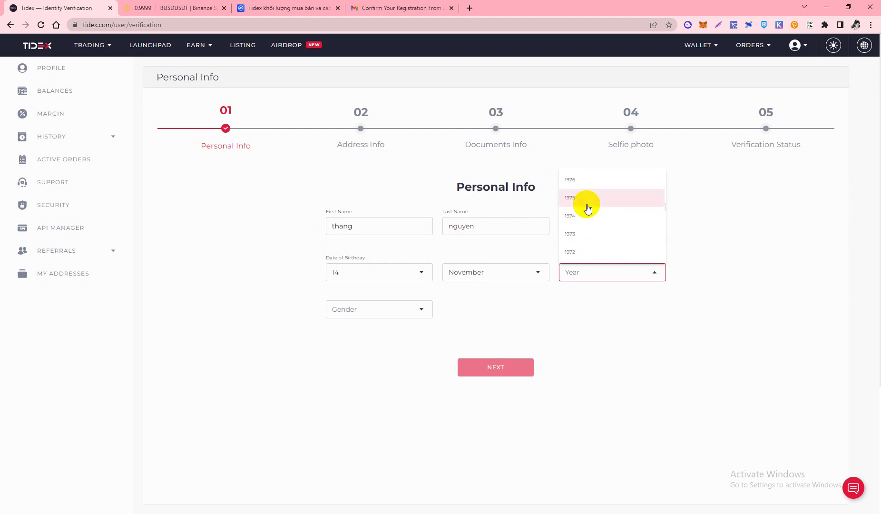
scroll(587, 208, down, 5)
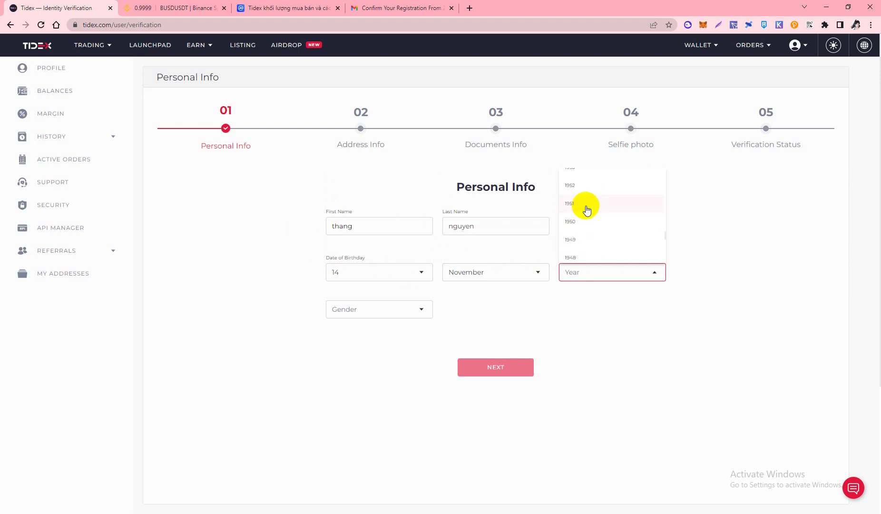
scroll(585, 210, down, 1)
scroll(585, 214, up, 15)
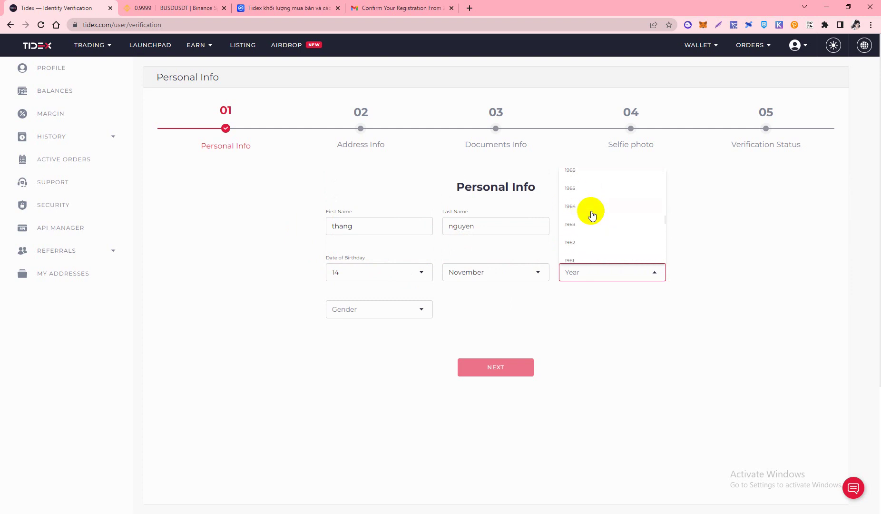
scroll(588, 219, up, 2)
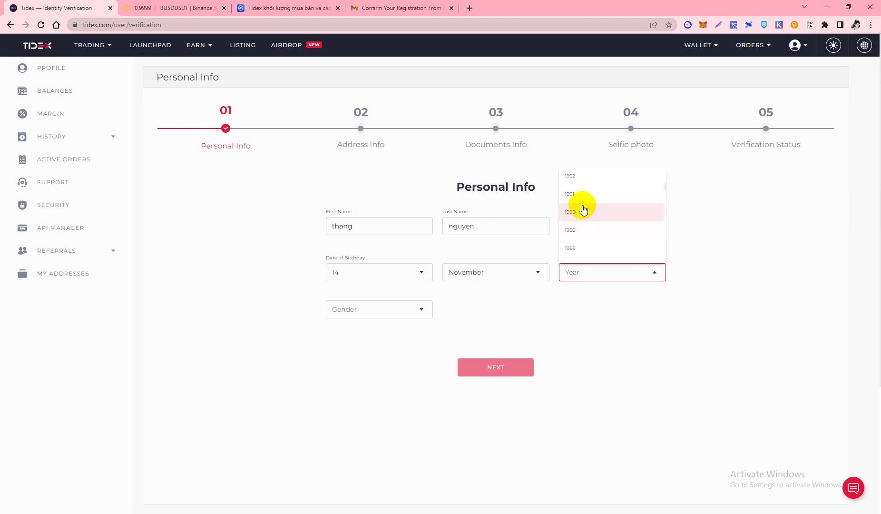
click(576, 234)
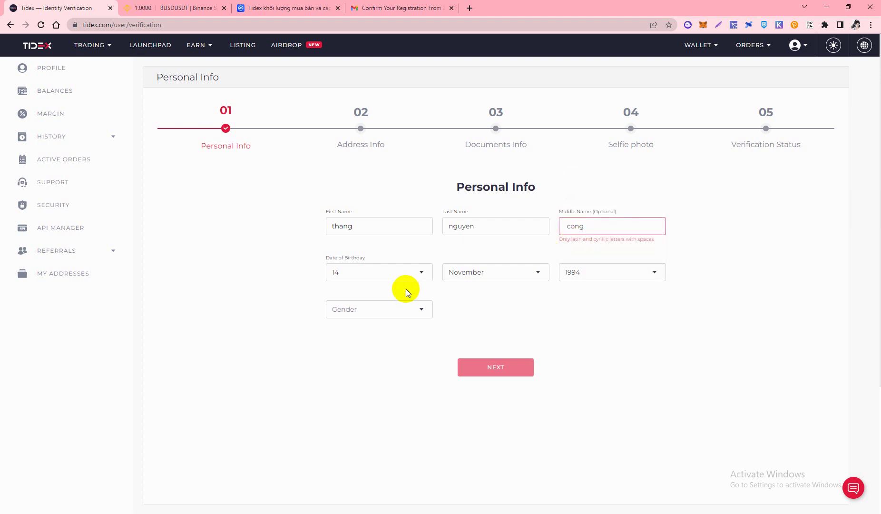
Choose Male as the gender and continue to Address Info
click(395, 312)
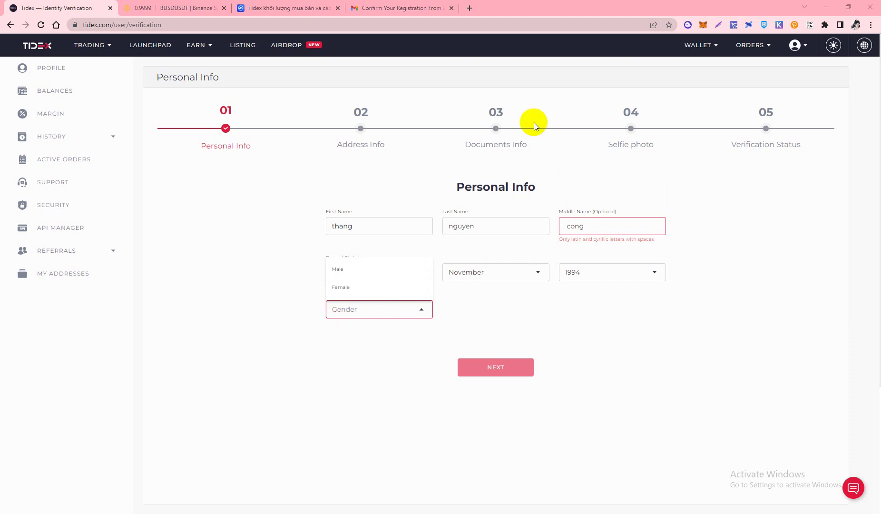
click(340, 270)
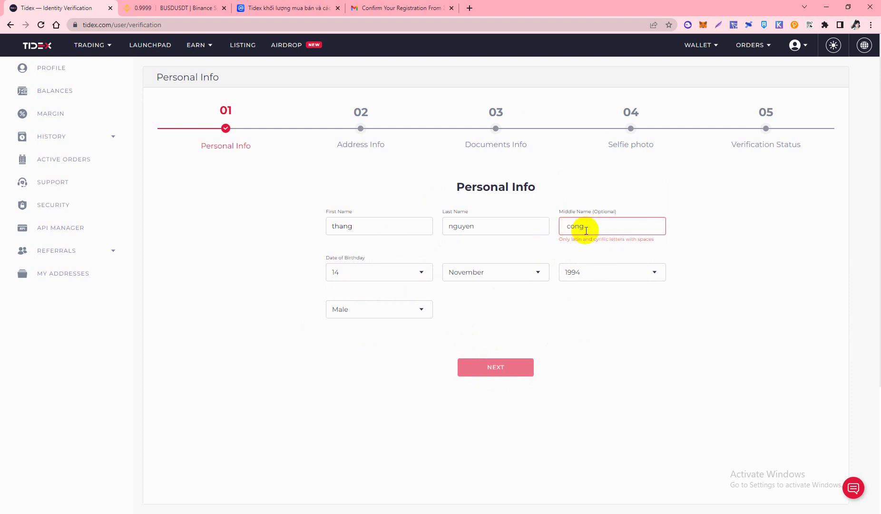
click(499, 369)
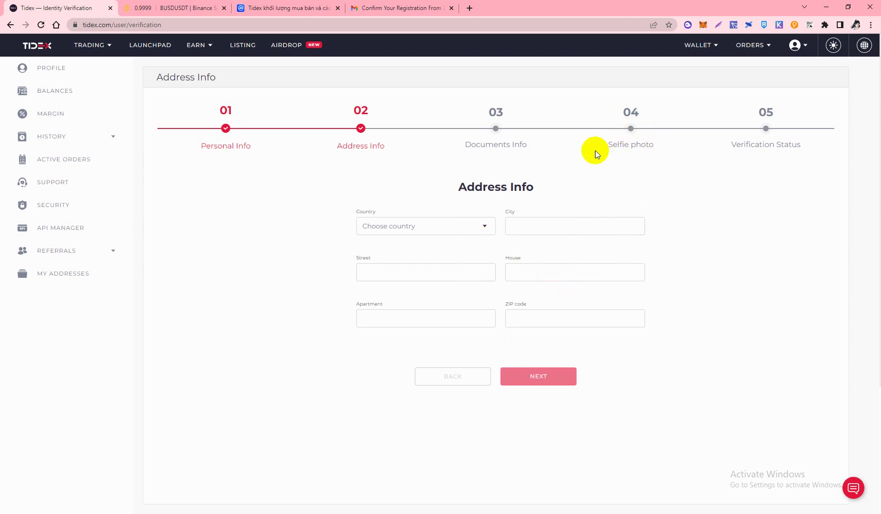
Autofill the country, city, street and ZIP code from the saved address
click(430, 228)
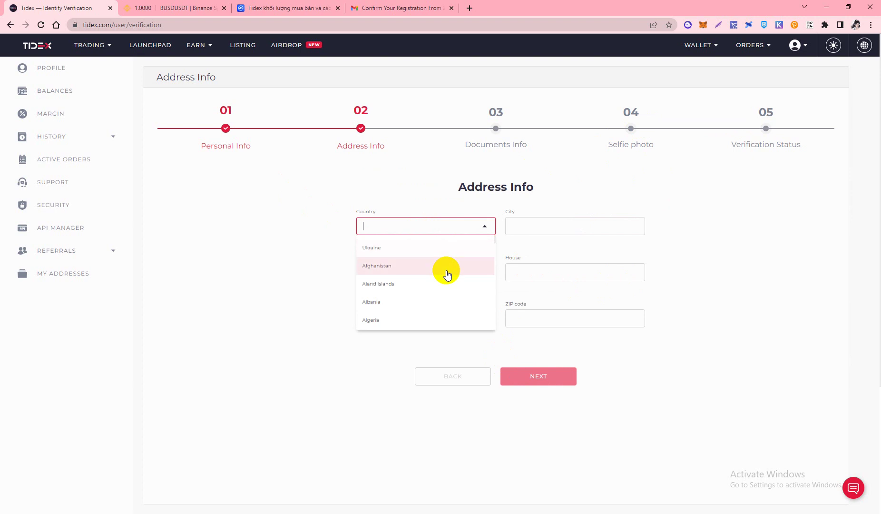
click(372, 223)
text(vie)
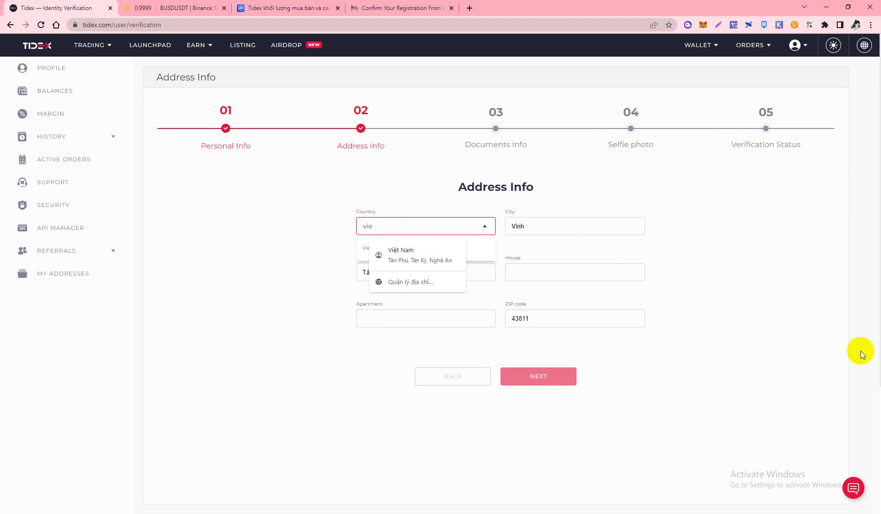
click(398, 252)
click(518, 227)
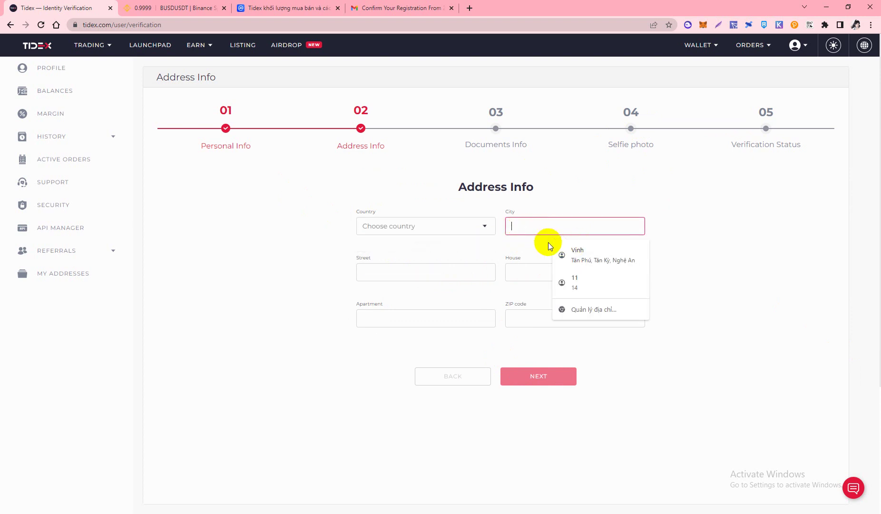
click(580, 253)
Enter the house number in the House field
click(541, 270)
text(tân)
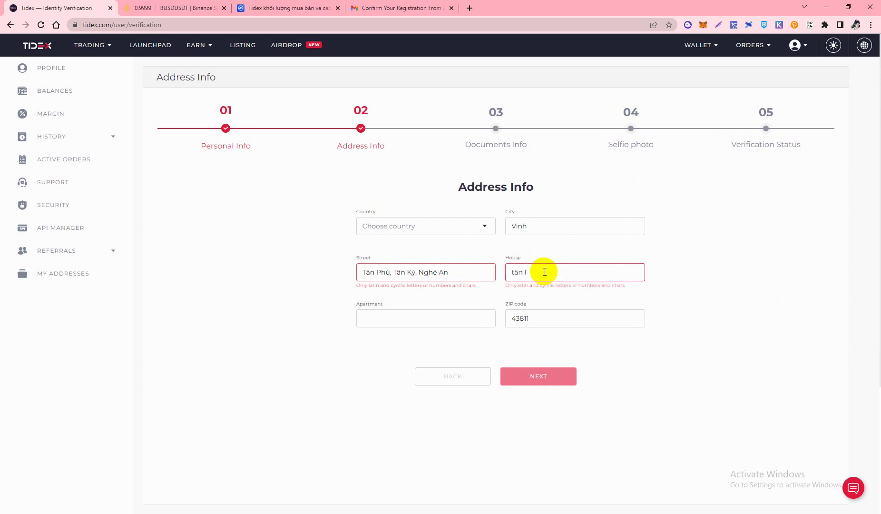
key(BackSpace)
key(BackSpace)
key(BackSpace)
text(sôs)
Select the 'Apartment' label and open Google Dịch via a 'dich' web search
click(356, 303)
drag(356, 303, 388, 310)
key(ctrl+c)
click(468, 8)
text(dich)
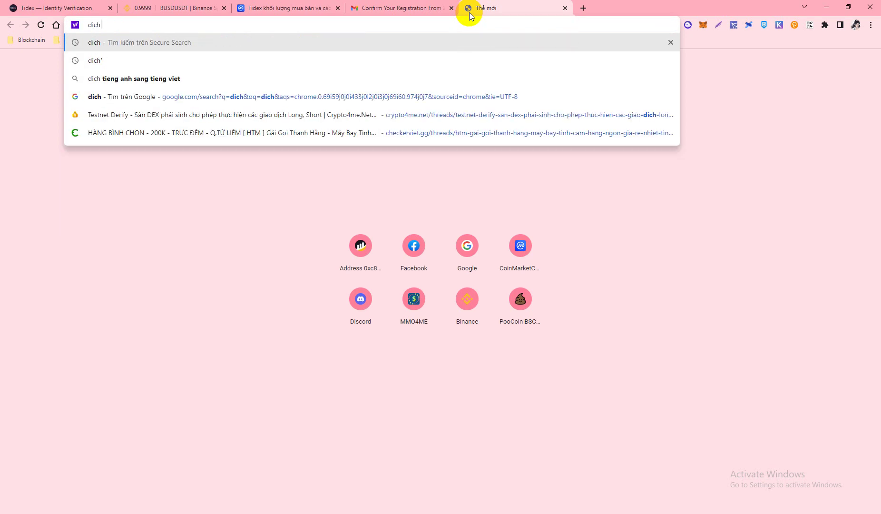
key(Return)
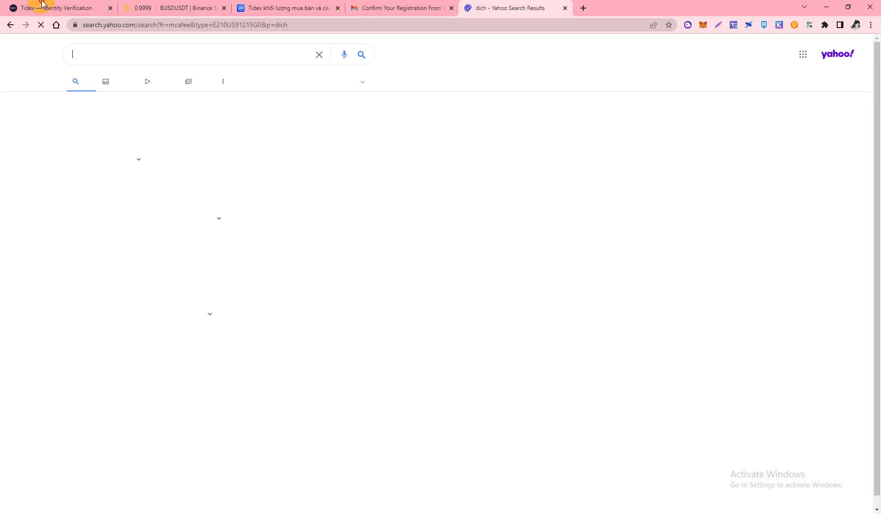
click(42, 8)
click(511, 8)
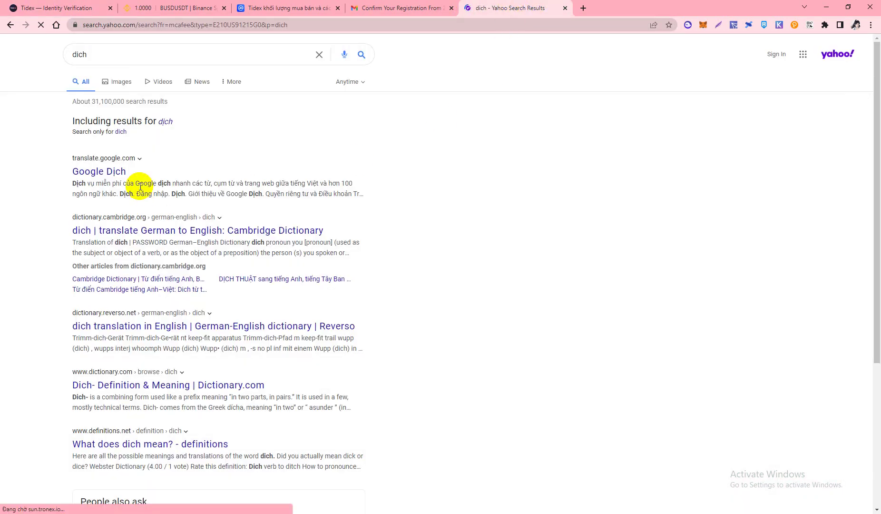
click(98, 170)
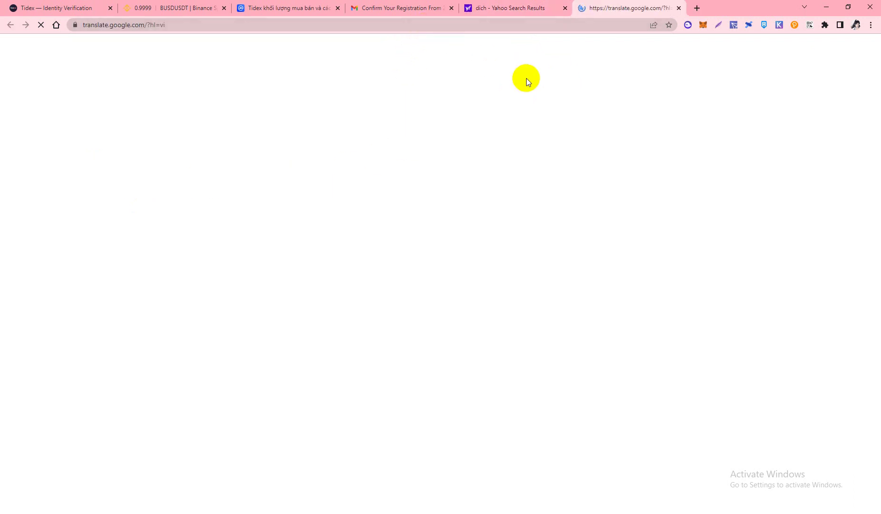
Translate 'Apartment' as 'Căn hộ', set English as target, then return to the Apartment field
click(62, 7)
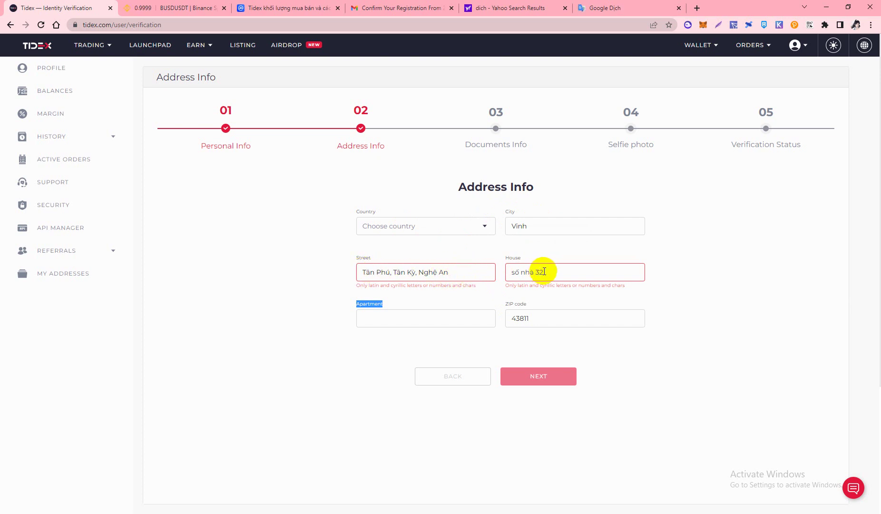
click(600, 6)
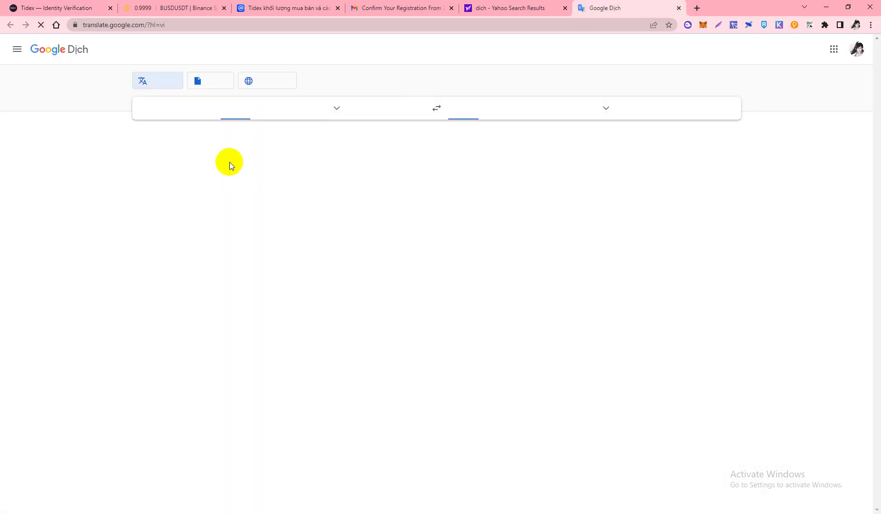
key(ctrl+v)
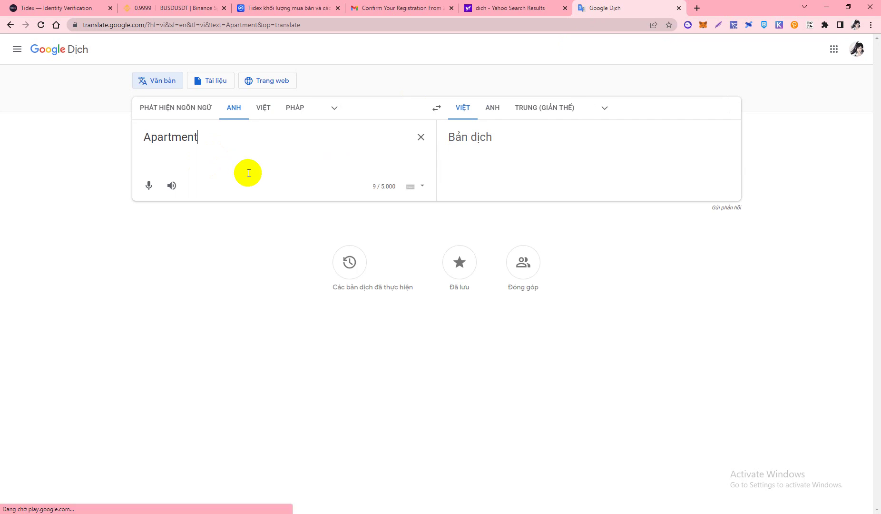
click(492, 110)
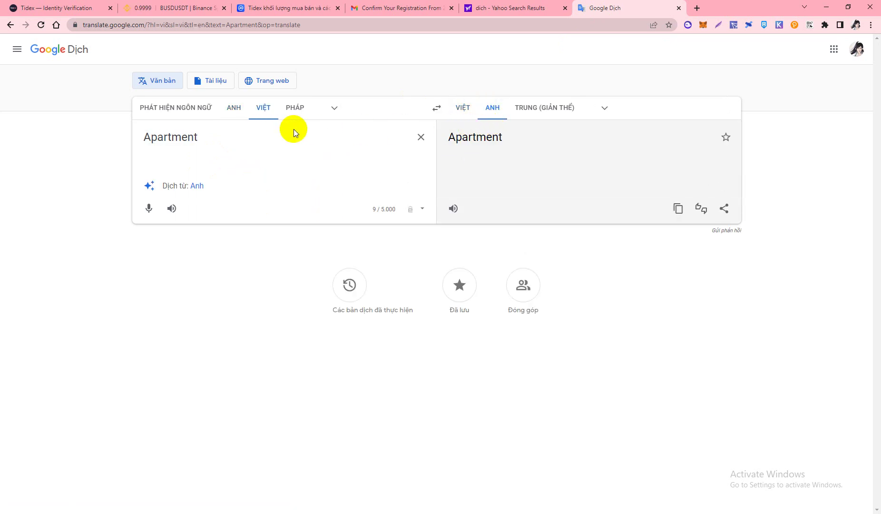
click(67, 6)
click(371, 312)
triple_click(521, 272)
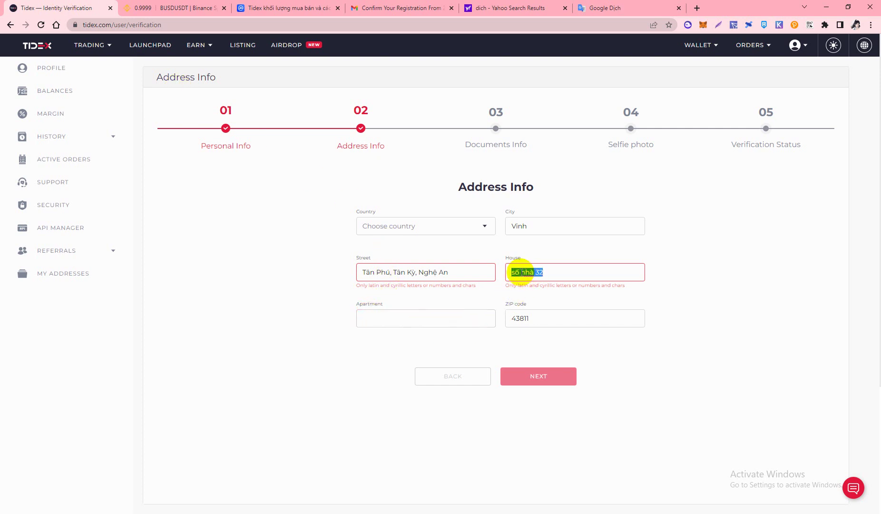
key(ctrl+c)
click(393, 317)
key(ctrl+v)
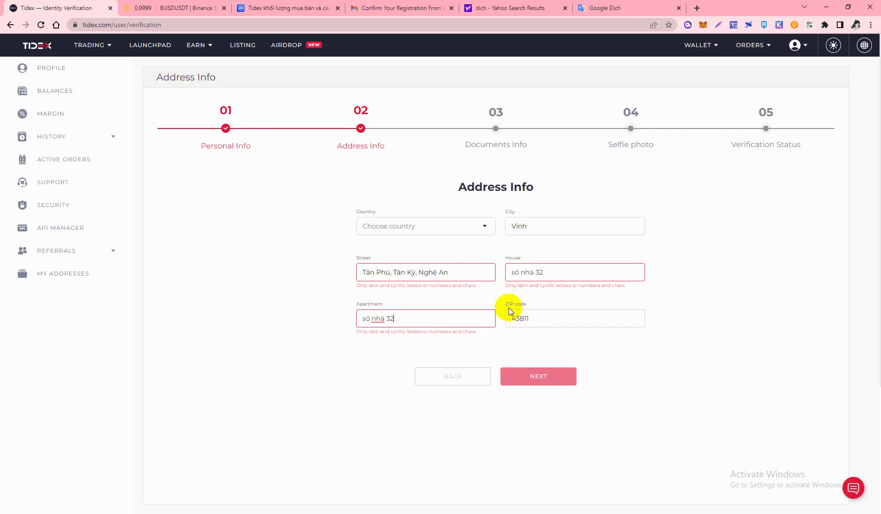
click(508, 303)
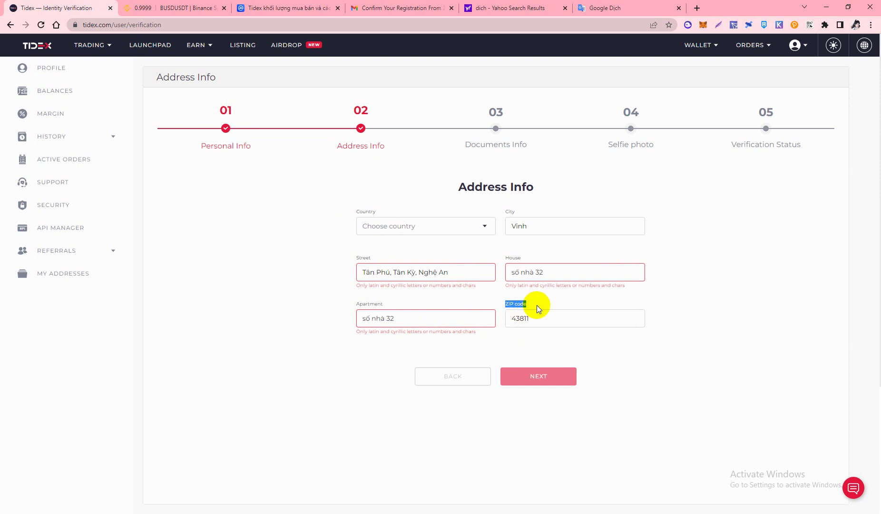
click(403, 320)
key(BackSpace)
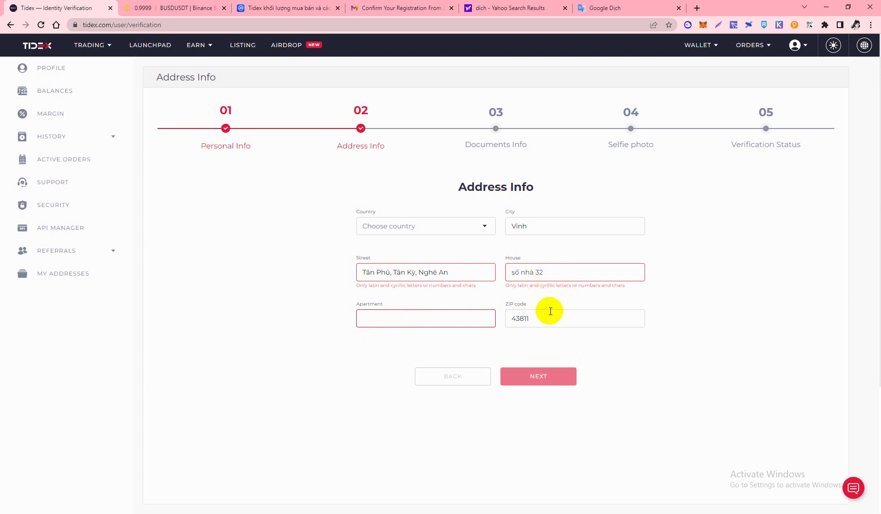
In a new tab on google.com, search for 'zip code hà nội'
click(684, 8)
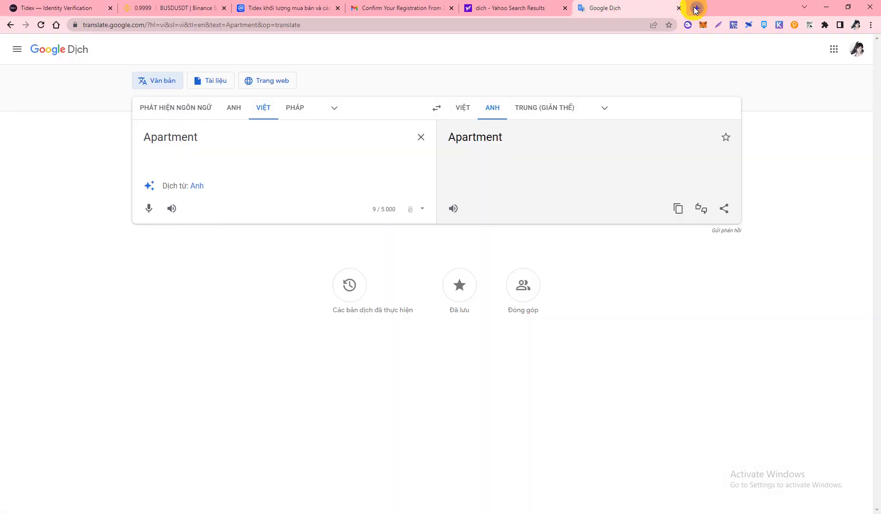
click(695, 8)
text(f)
key(BackSpace)
key(BackSpace)
text(google.com)
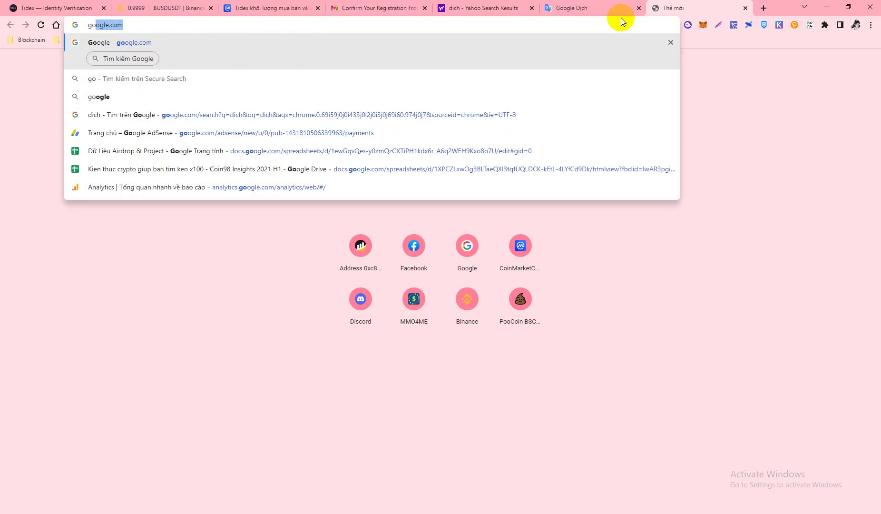
key(Return)
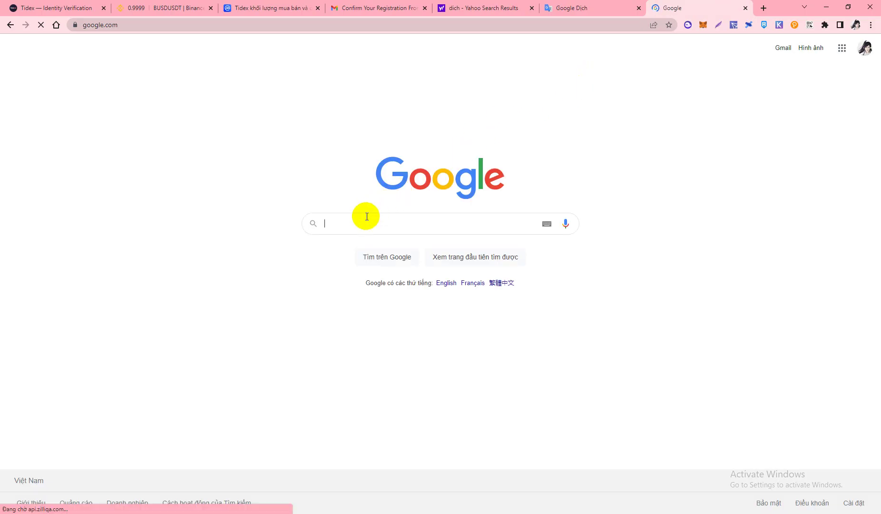
click(358, 224)
text(zi)
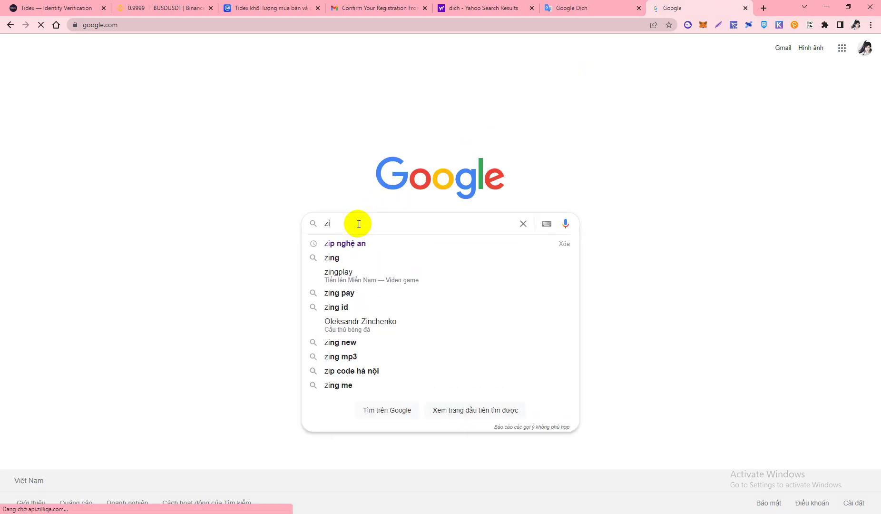
text(p code)
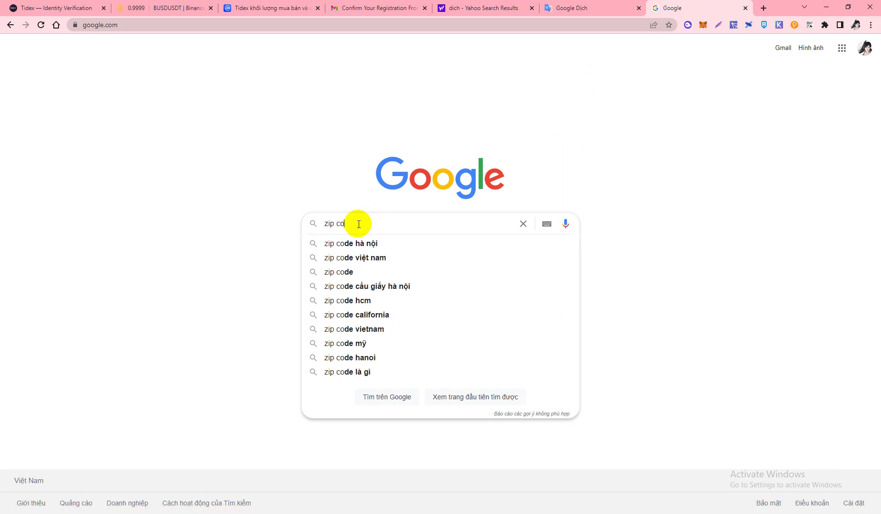
click(338, 244)
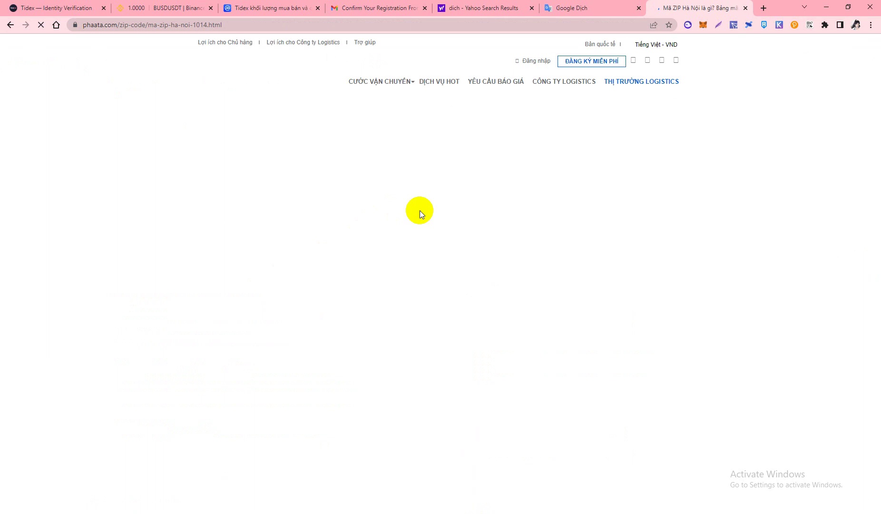
On the phaata page, view the Quận Cầu Giấy ZIP table, then return to Tidex's ZIP field
scroll(409, 273, down, 4)
scroll(408, 273, down, 2)
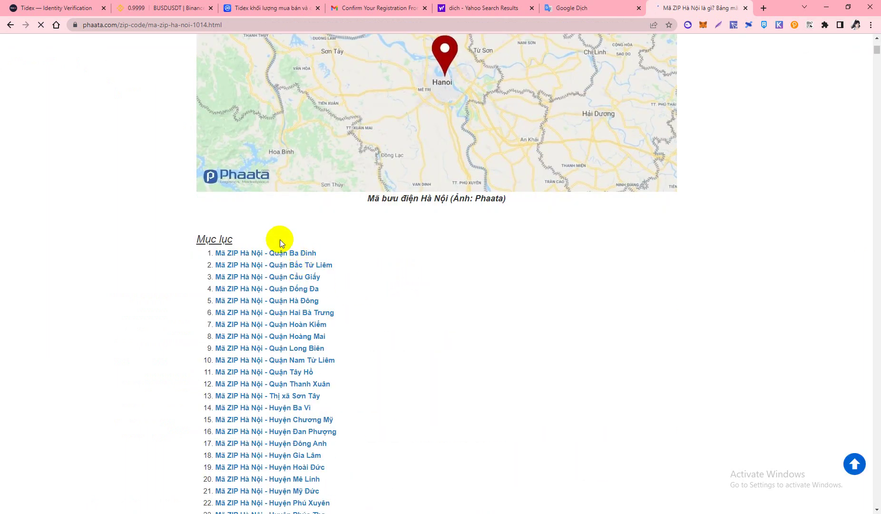
click(300, 281)
scroll(300, 222, down, 1)
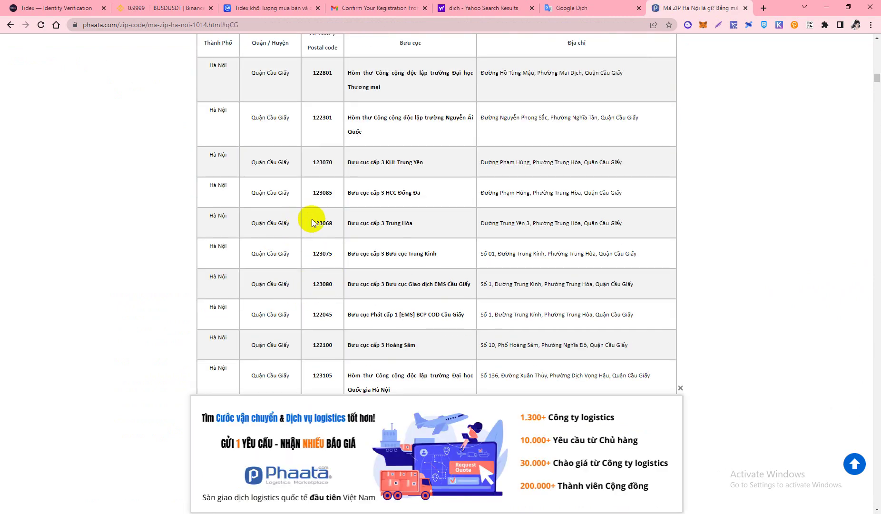
scroll(323, 219, up, 2)
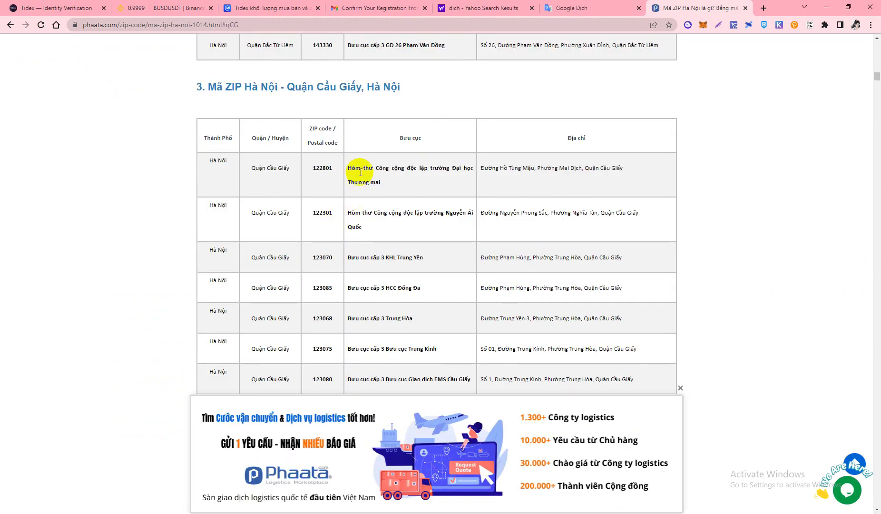
scroll(376, 180, down, 4)
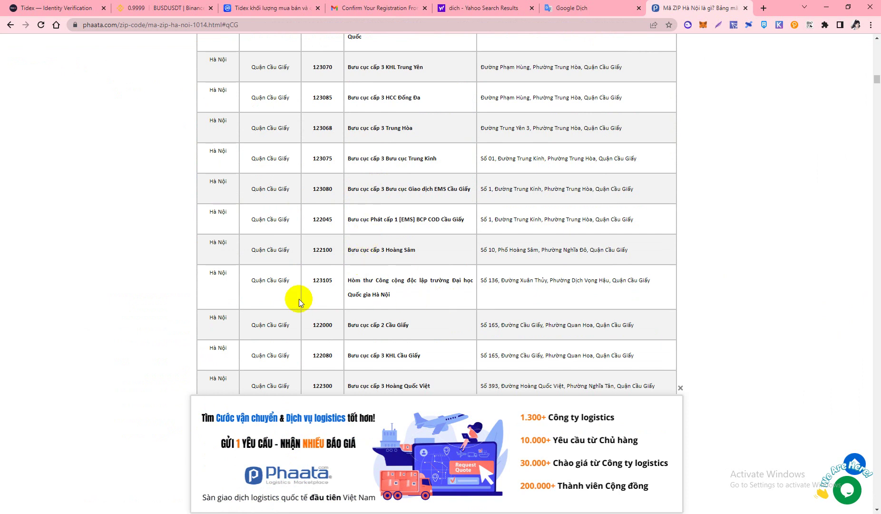
scroll(337, 325, down, 3)
drag(316, 243, 327, 243)
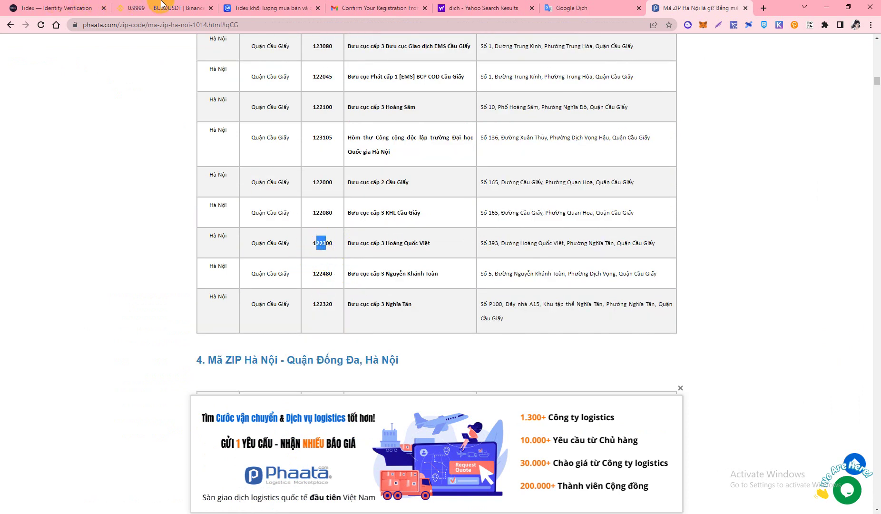
click(48, 6)
click(535, 316)
Re-enter the House, Street and Apartment fields of the address without Vietnamese accents
double_click(557, 268)
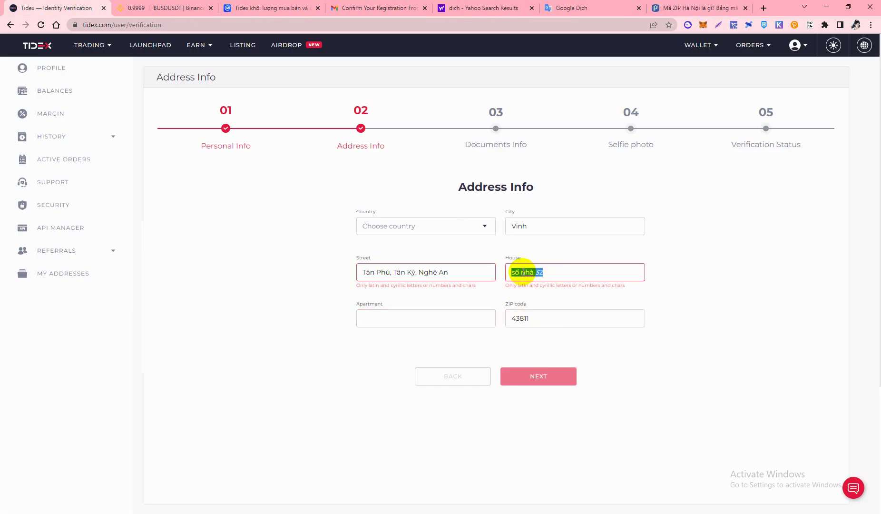
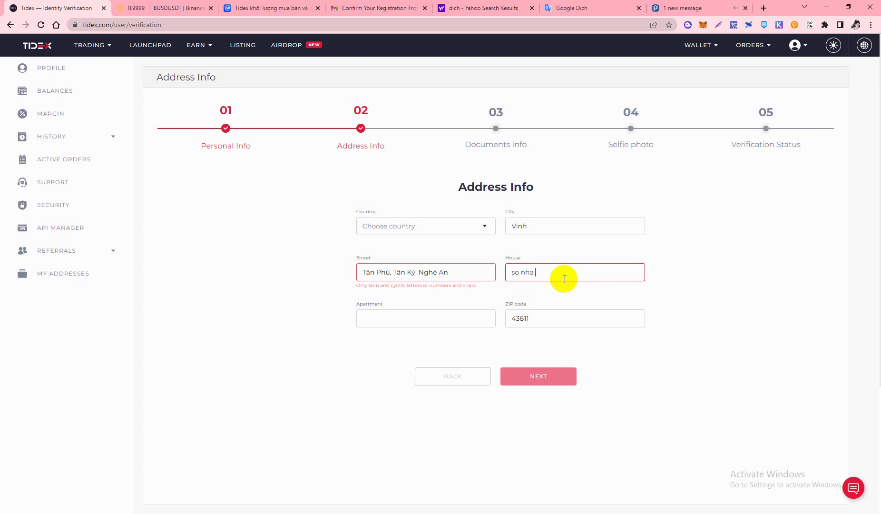
click(642, 298)
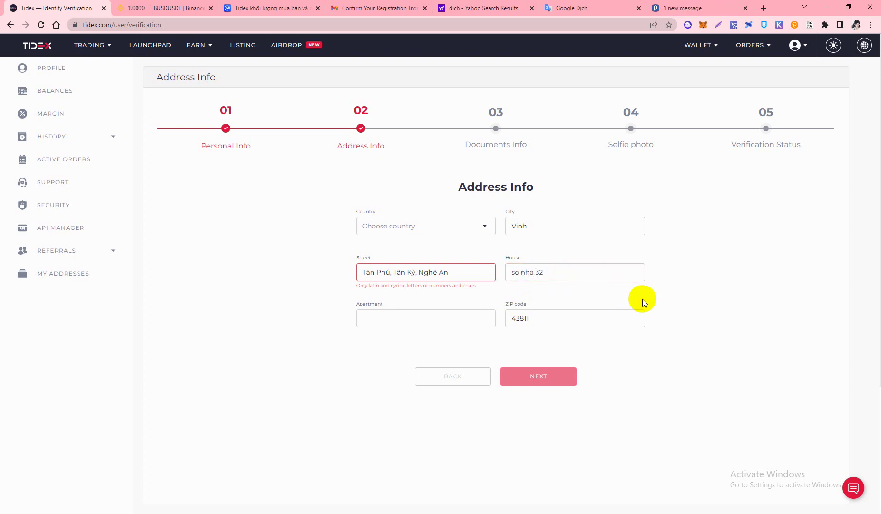
triple_click(477, 269)
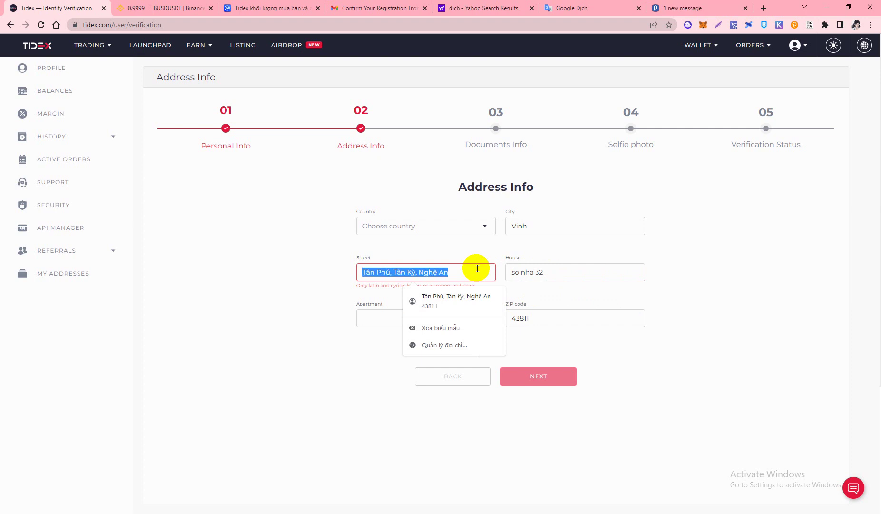
key(BackSpace)
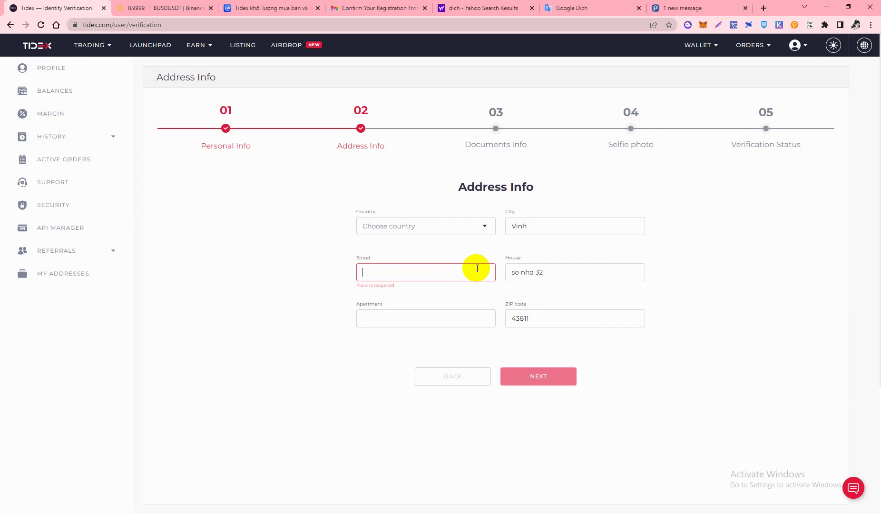
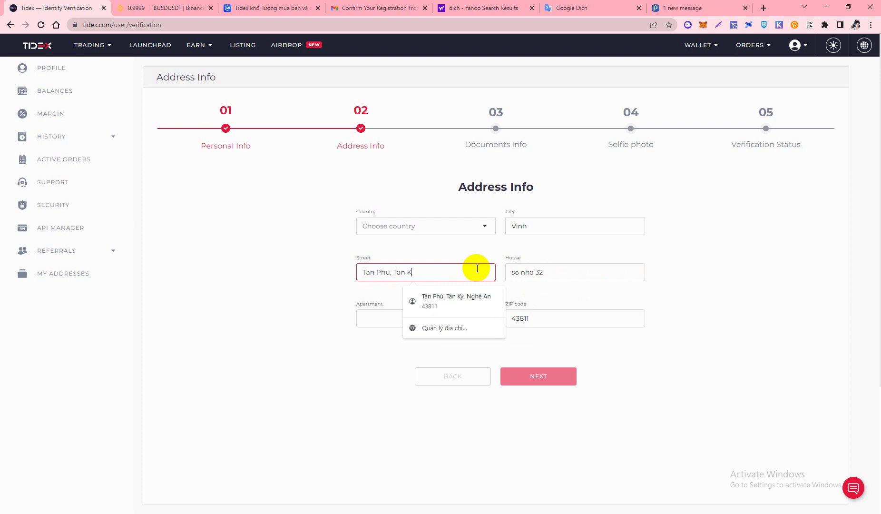
click(374, 312)
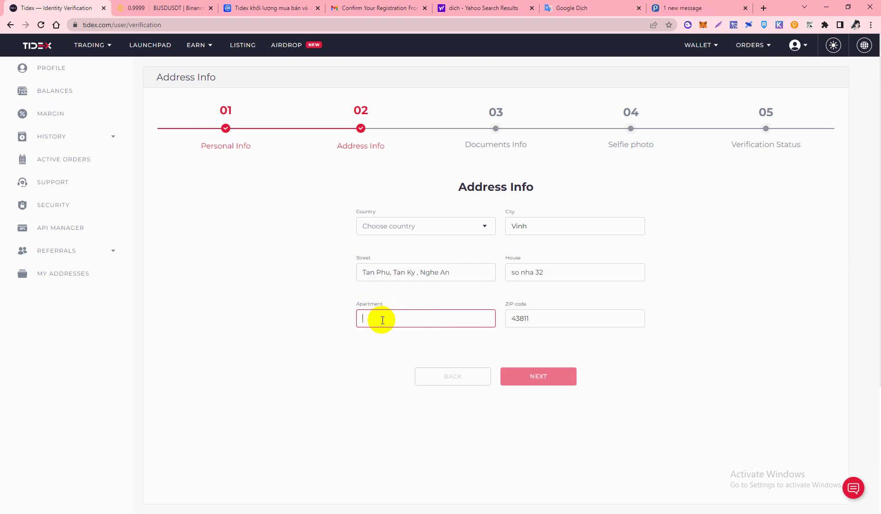
text(khu B)
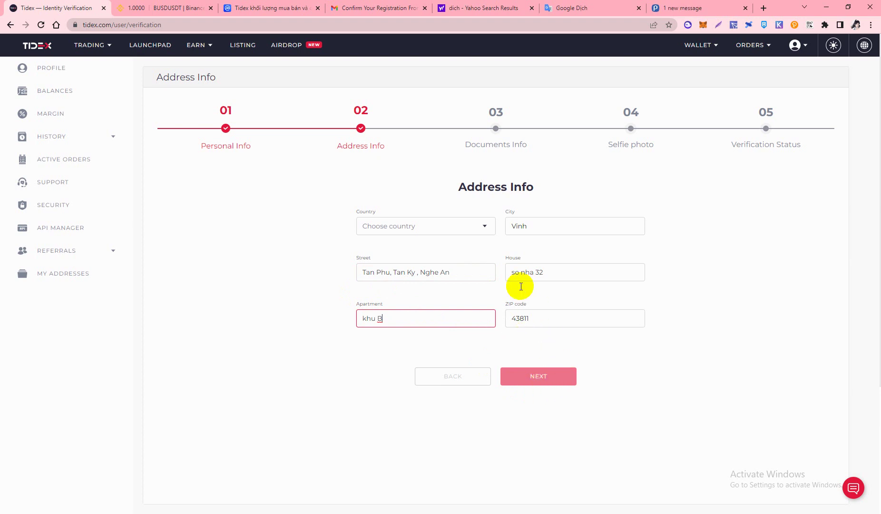
click(361, 347)
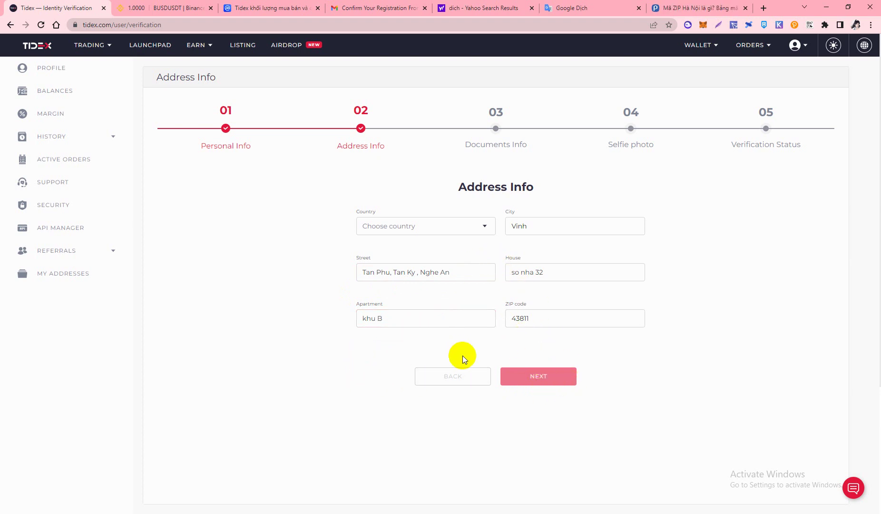
Set the country to Vietnam and continue to the Documents Info step
click(439, 233)
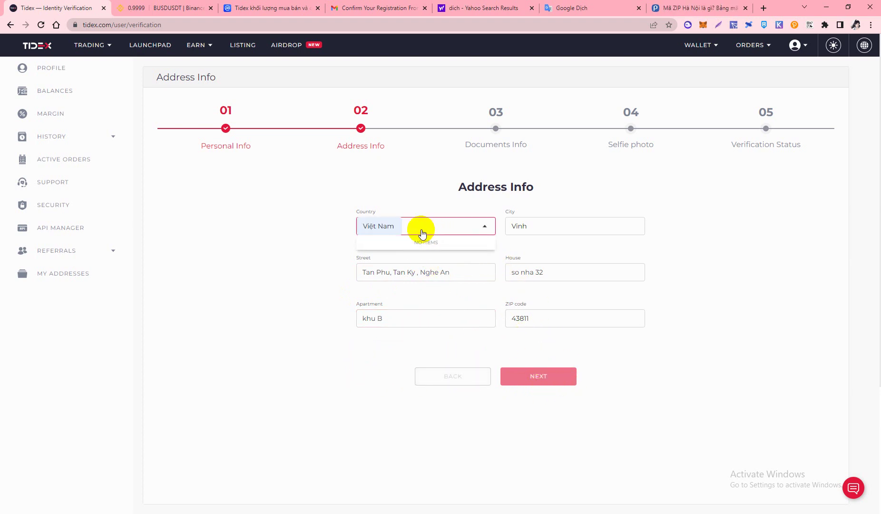
click(402, 251)
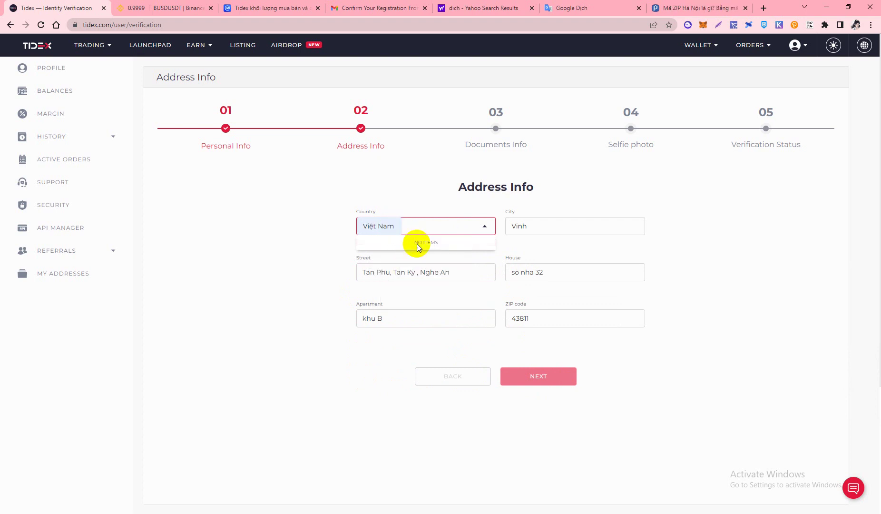
click(419, 230)
text(vi)
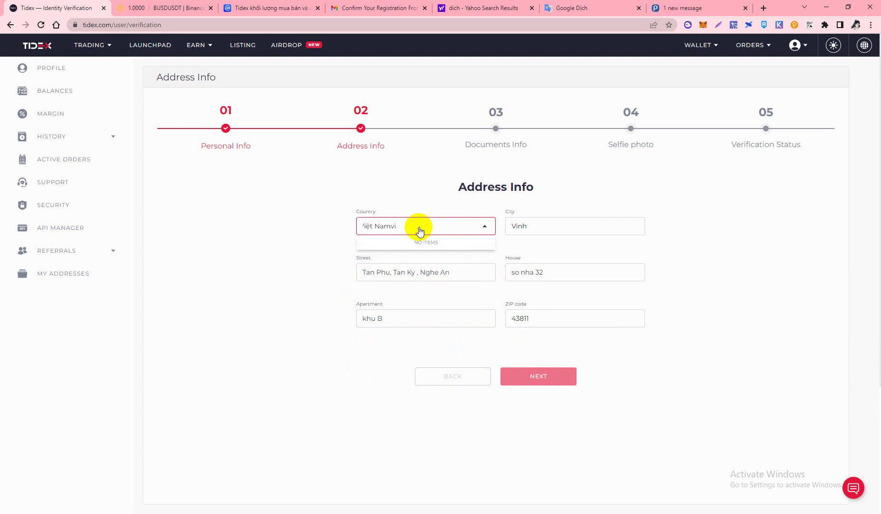
key(ctrl+a)
key(BackSpace)
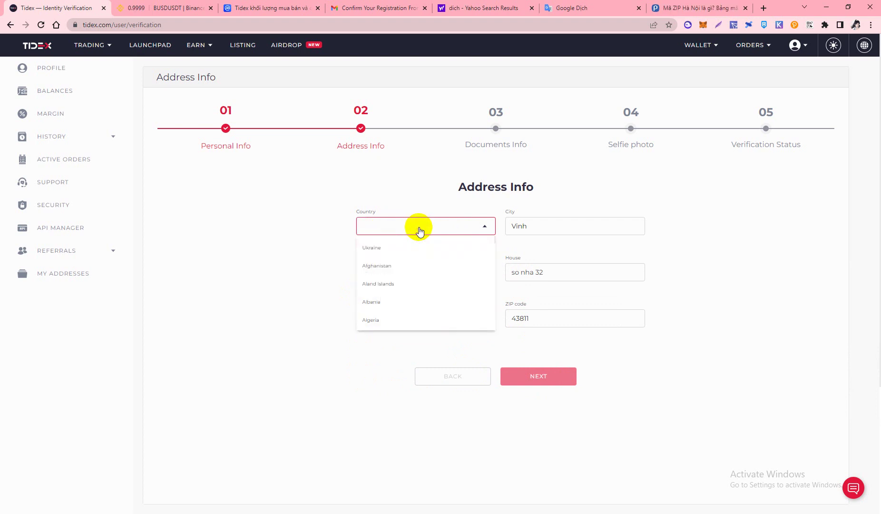
text(vie)
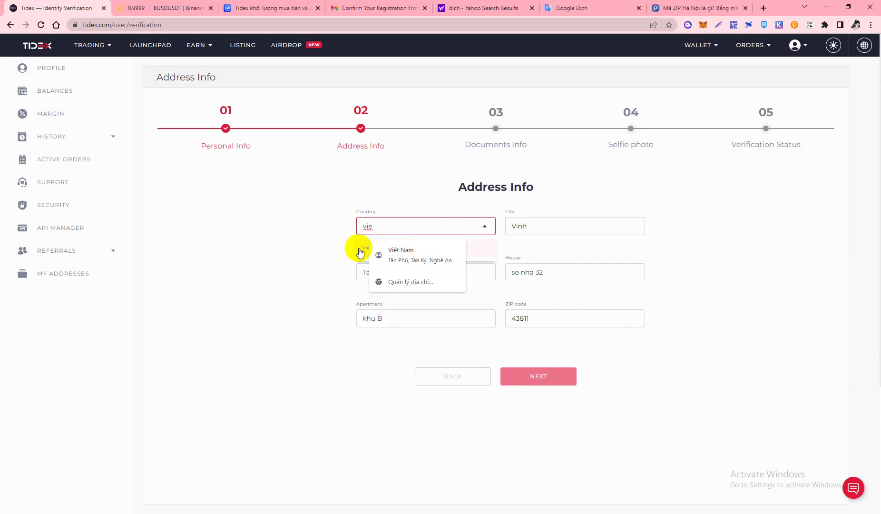
click(361, 248)
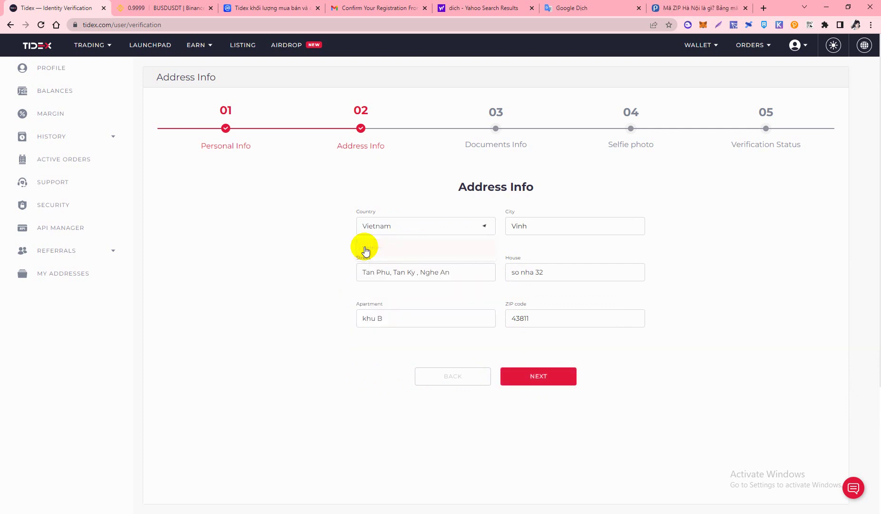
click(549, 380)
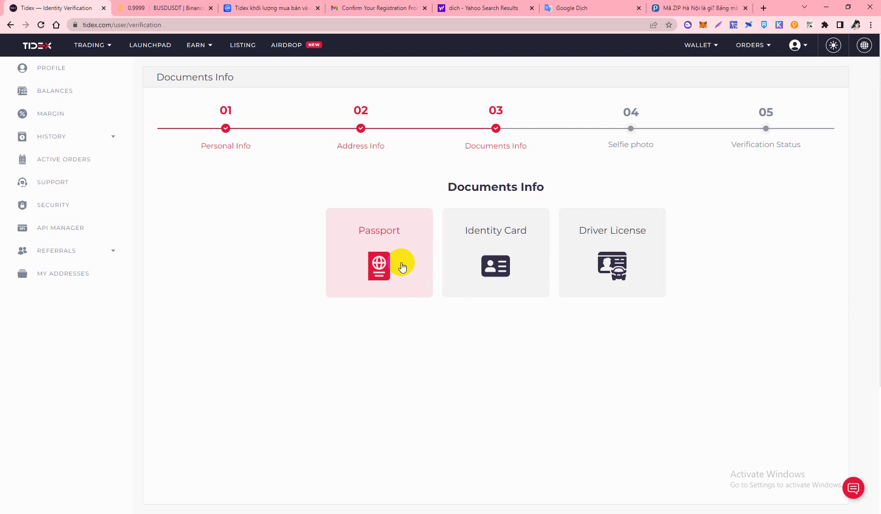
Choose Passport as the document type, upload the passport photo and confirm it
click(402, 267)
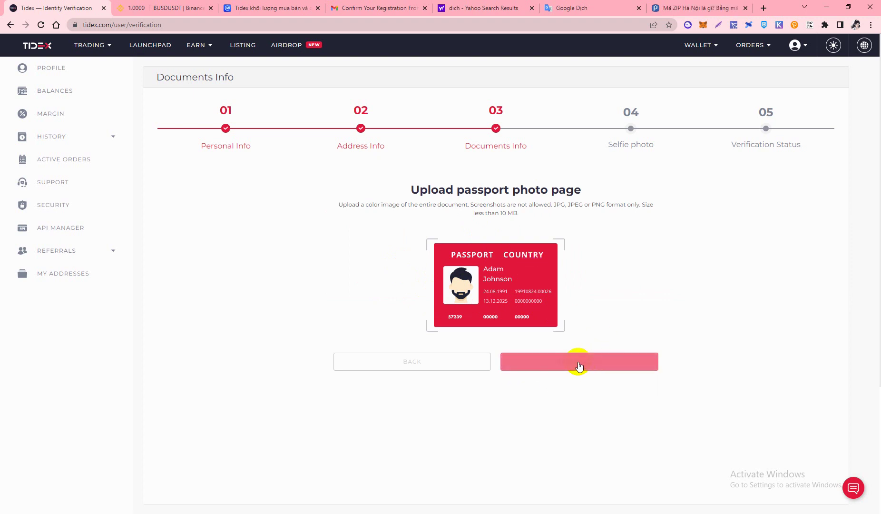
click(599, 373)
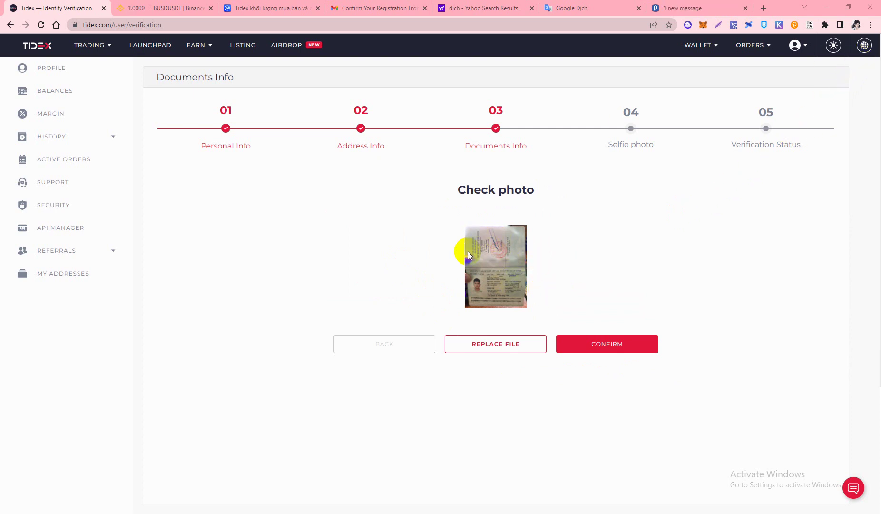
click(597, 350)
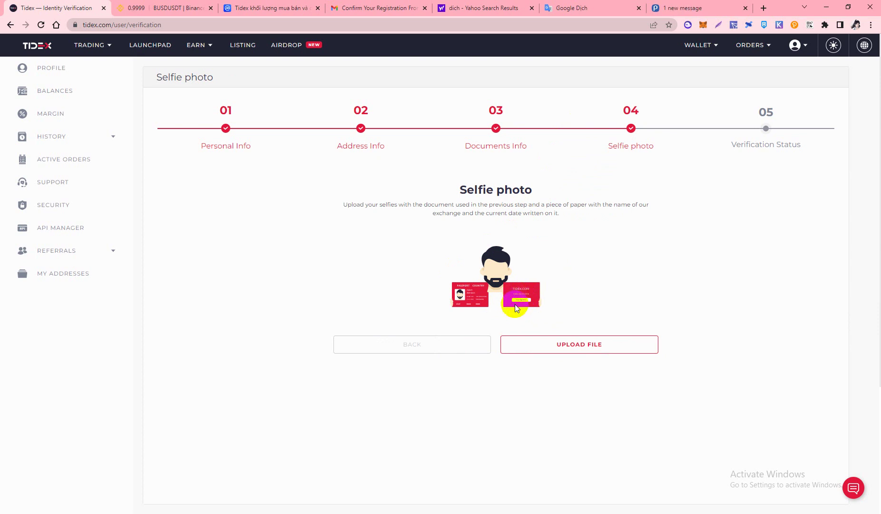
Upload the selfie holding the passport and confirm to submit the verification
scroll(562, 285, down, 3)
scroll(560, 309, up, 3)
scroll(546, 338, up, 3)
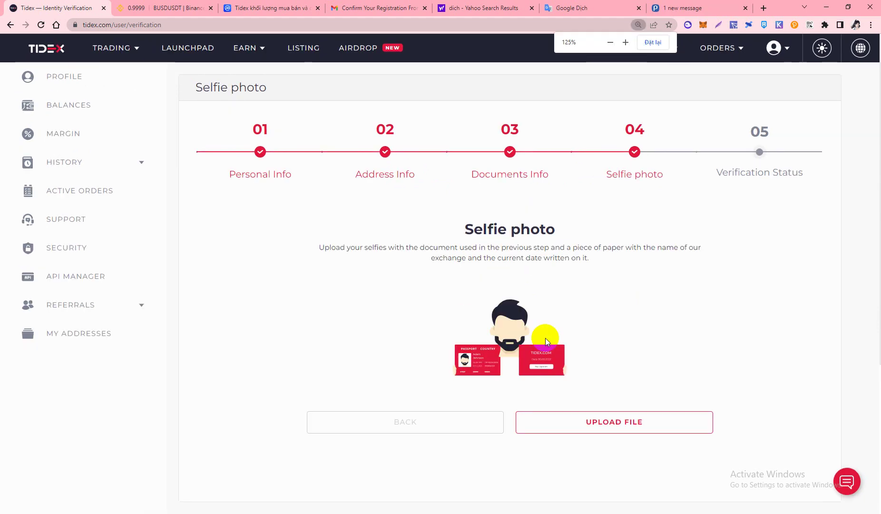
scroll(545, 338, up, 1)
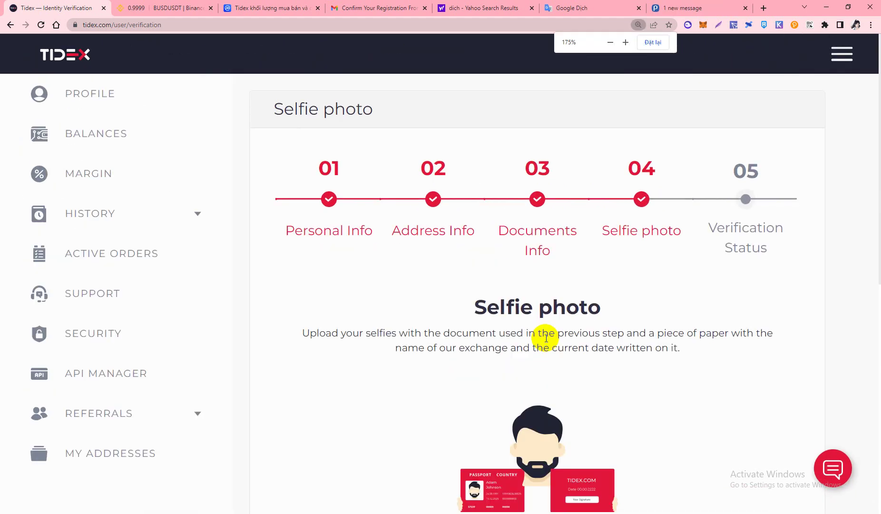
scroll(561, 405, down, 5)
drag(571, 428, 553, 358)
scroll(552, 353, up, 4)
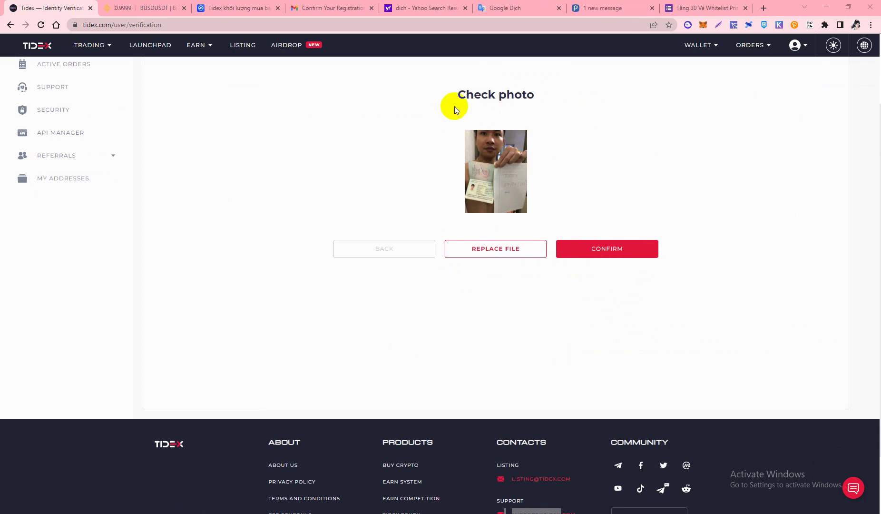
click(602, 252)
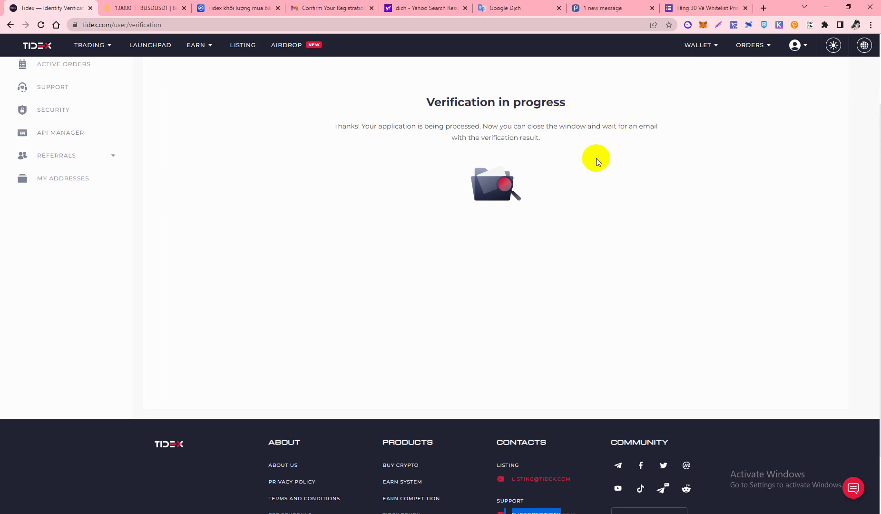
scroll(596, 157, down, 2)
scroll(590, 159, up, 4)
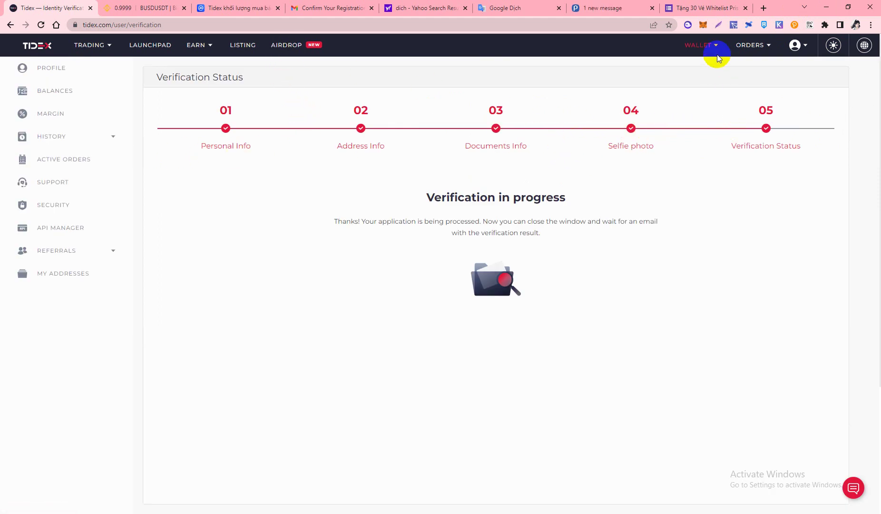
Open the Wallet balances list, showing AAVE, BTC, ETH and other assets at 0
click(695, 66)
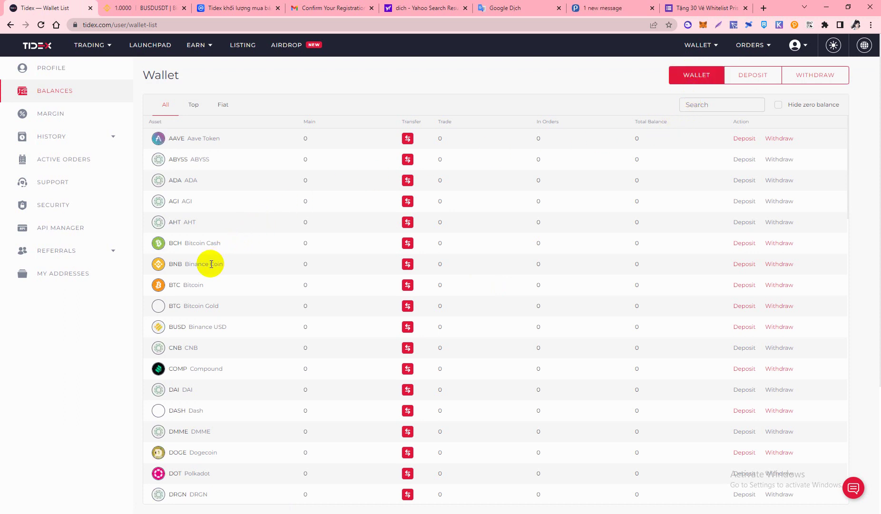
scroll(494, 195, down, 5)
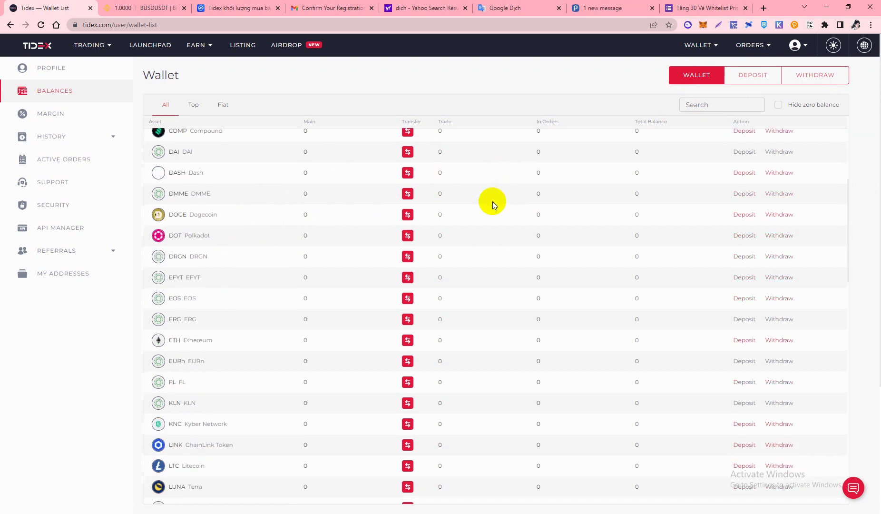
scroll(457, 212, up, 5)
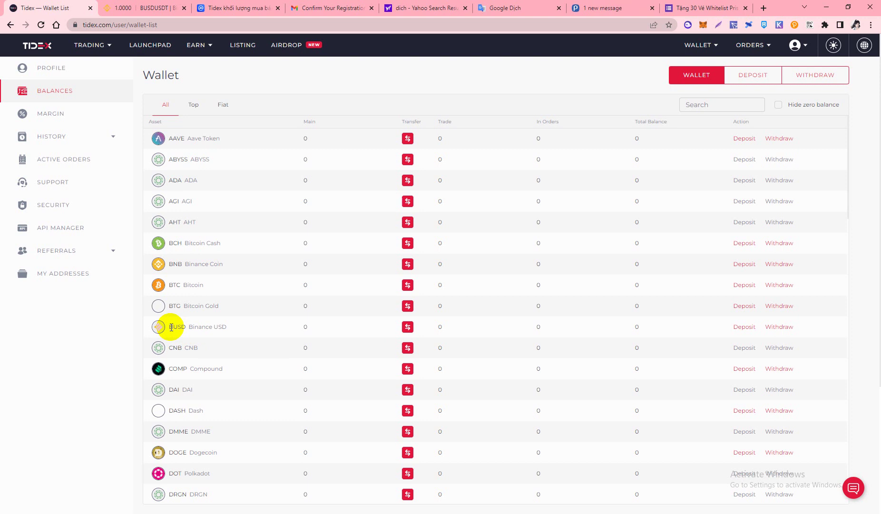
Open the BUSD deposit page and try TRX, whose deposits turn out to be disabled
click(743, 329)
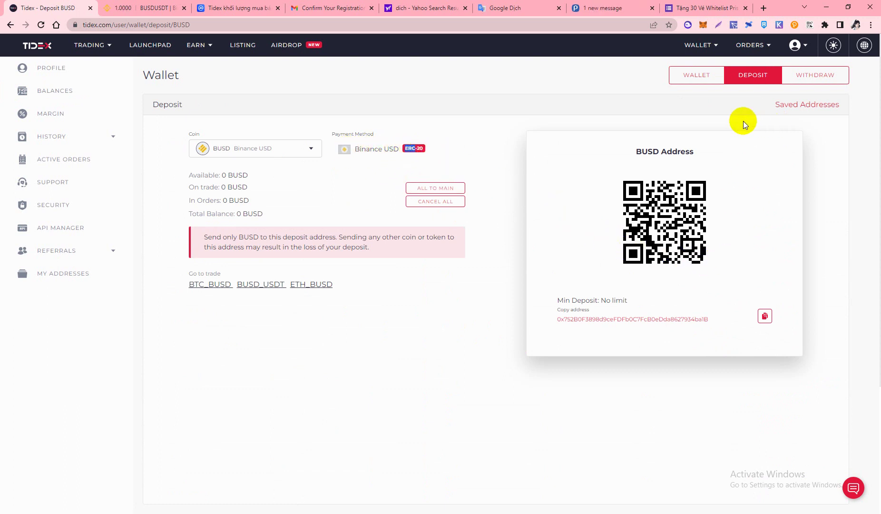
click(260, 150)
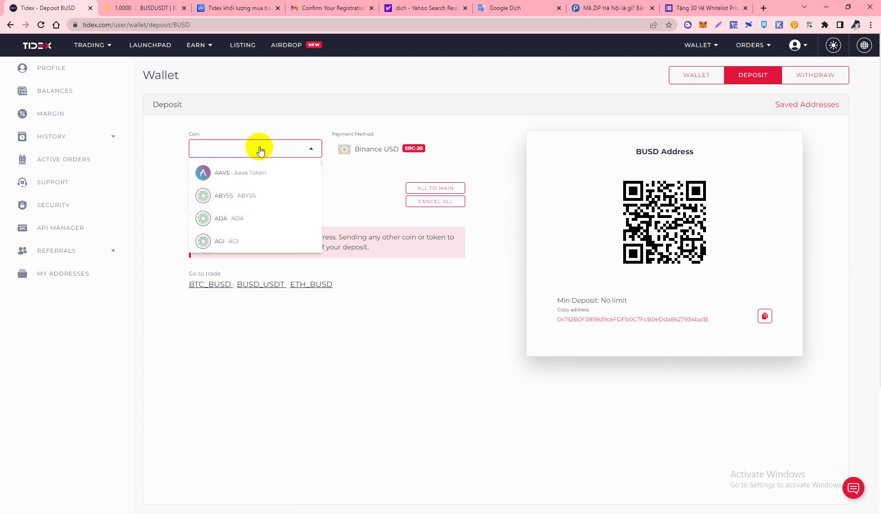
click(315, 151)
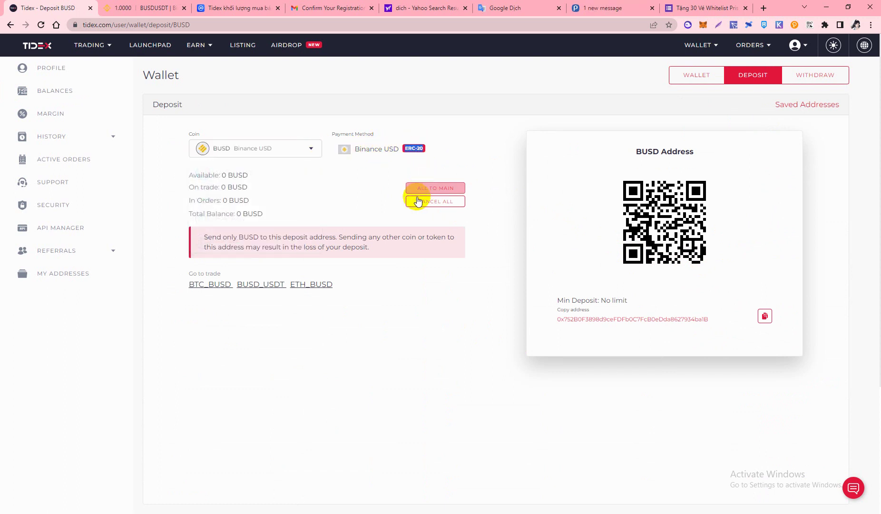
click(308, 148)
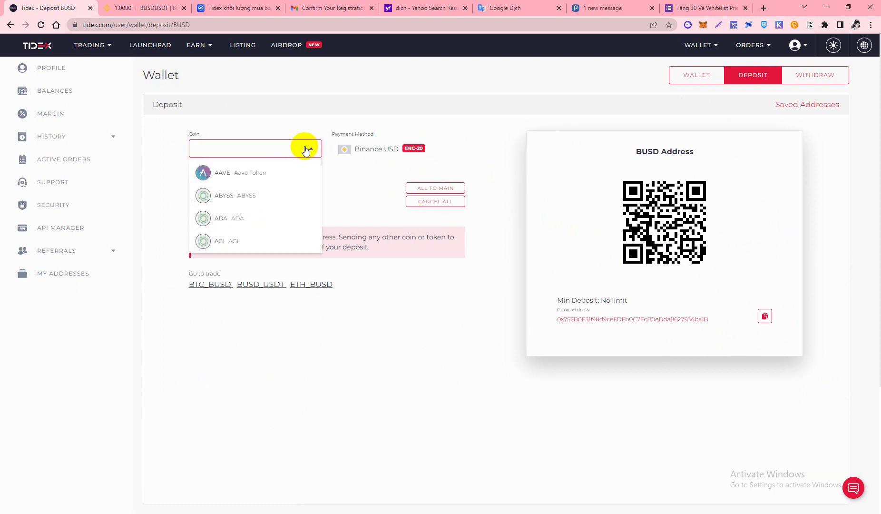
text(trx)
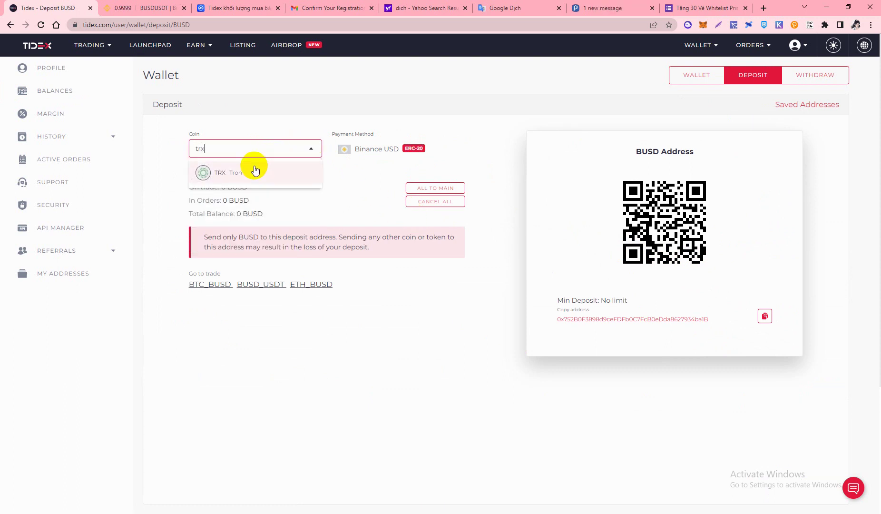
click(236, 171)
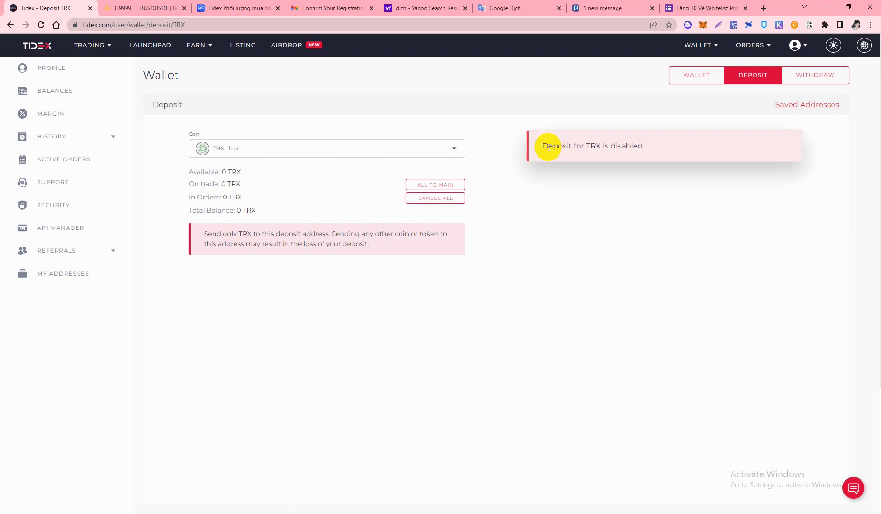
drag(543, 146, 627, 154)
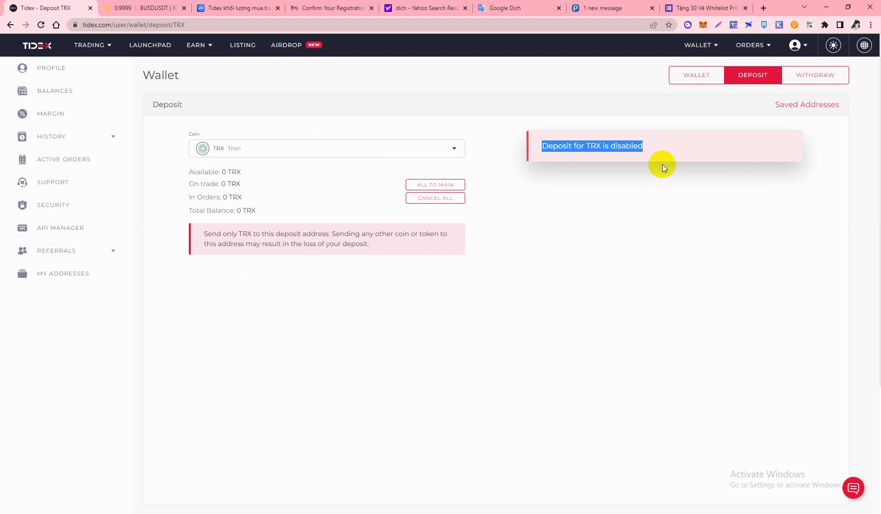
Switch the deposit coin to USDT on the BEP-20 network and copy the address
click(218, 150)
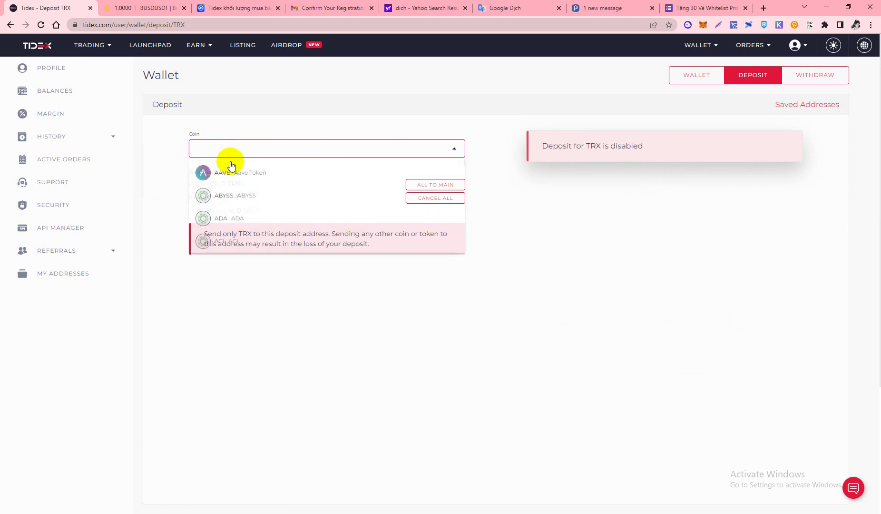
text(usd)
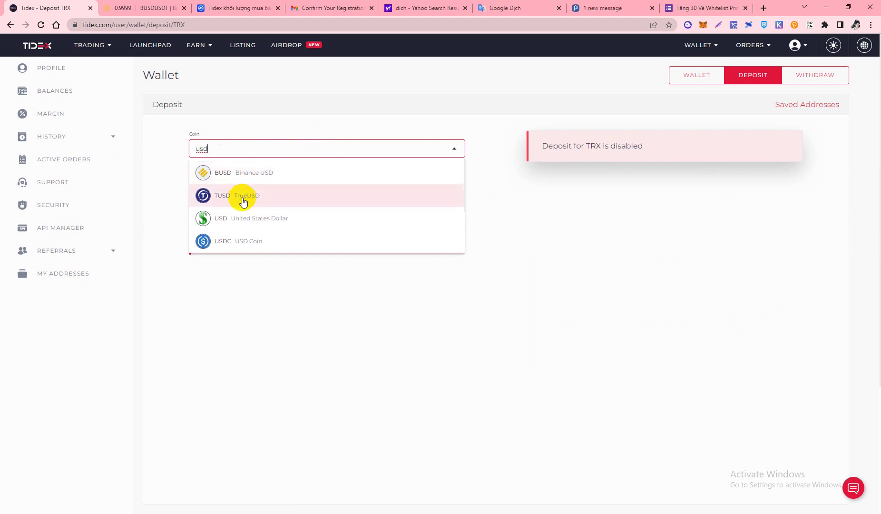
text(t)
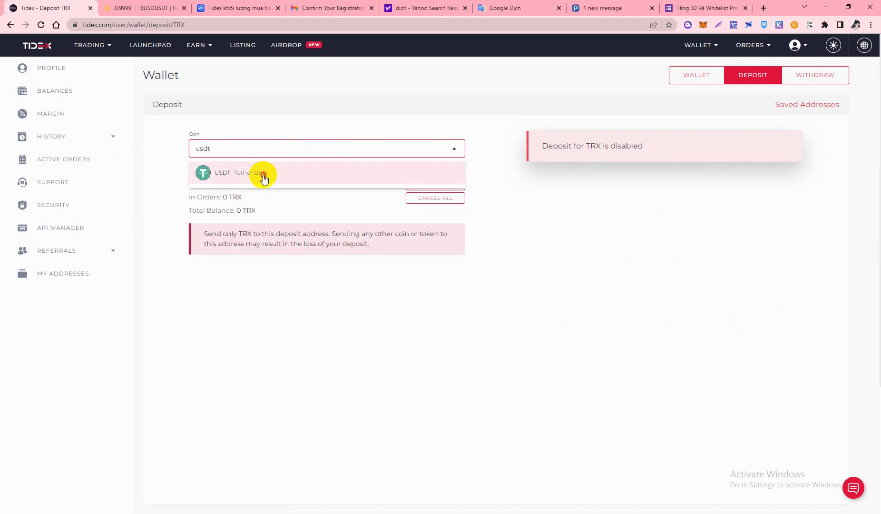
click(261, 173)
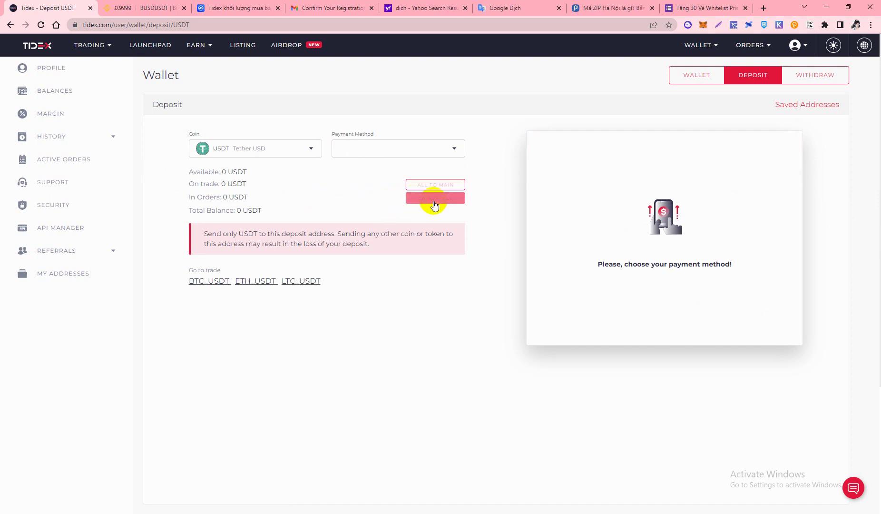
click(413, 153)
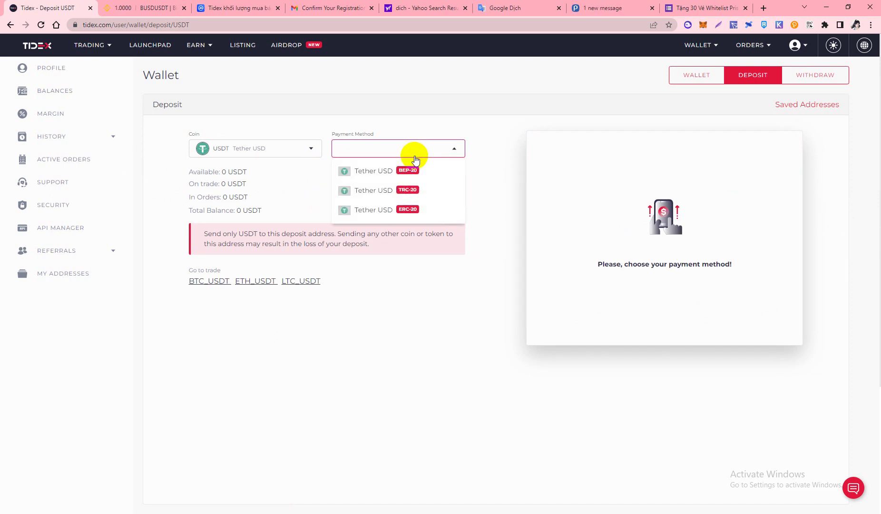
click(379, 173)
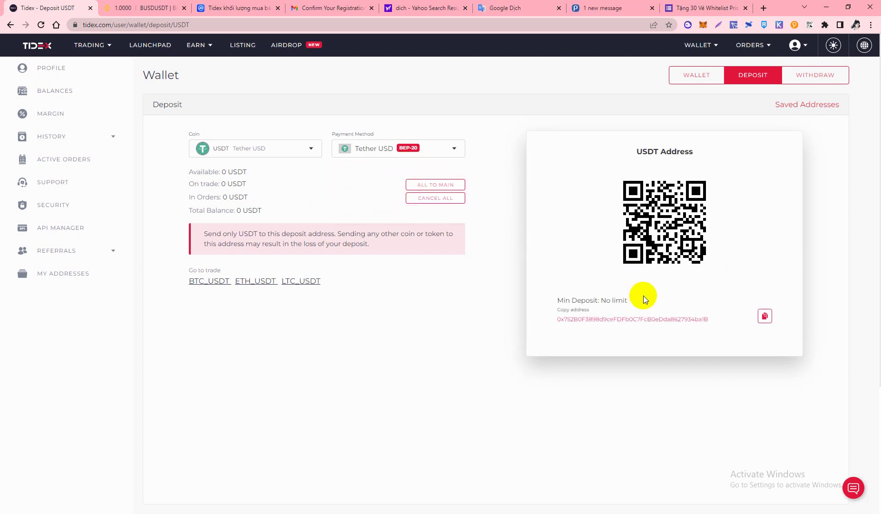
click(764, 315)
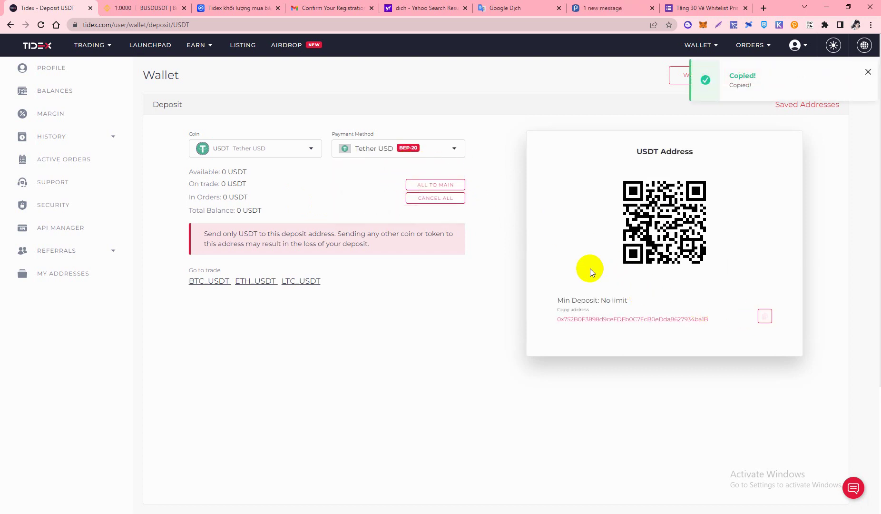
click(250, 148)
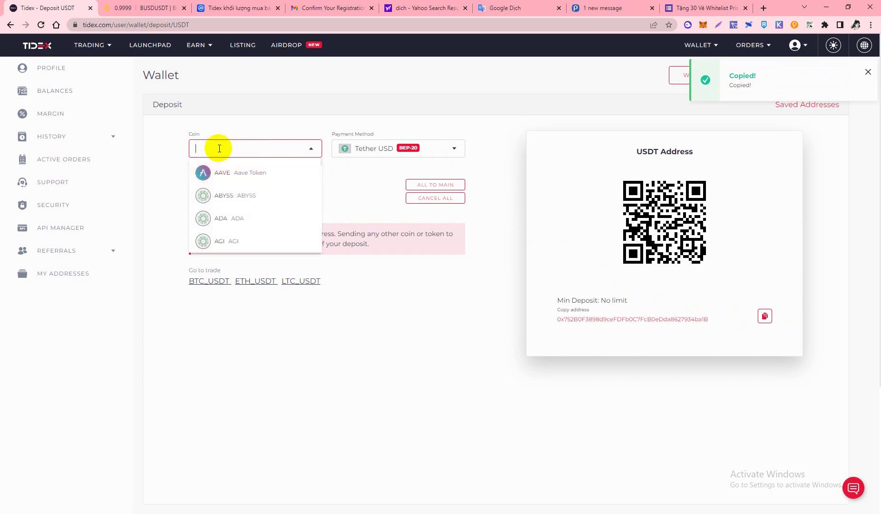
Reselect USDT with the Tether USD BEP-20 payment method and copy its deposit address
text(busd)
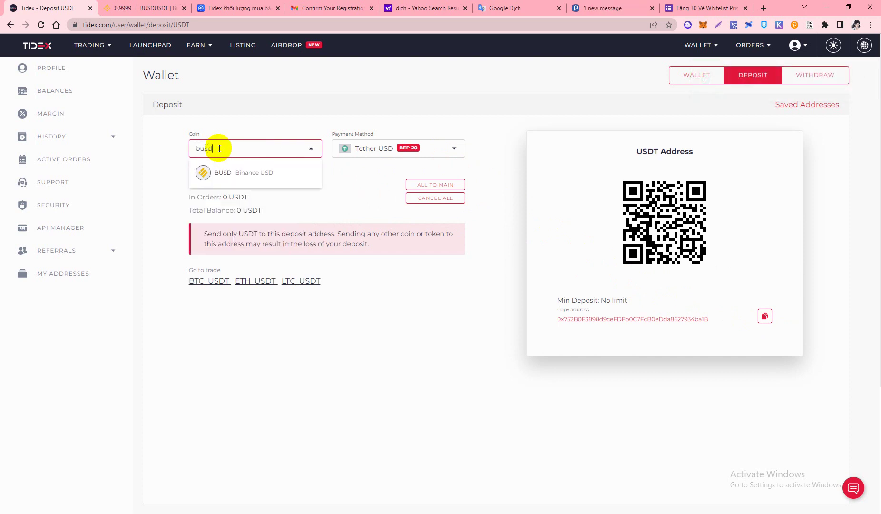
click(225, 173)
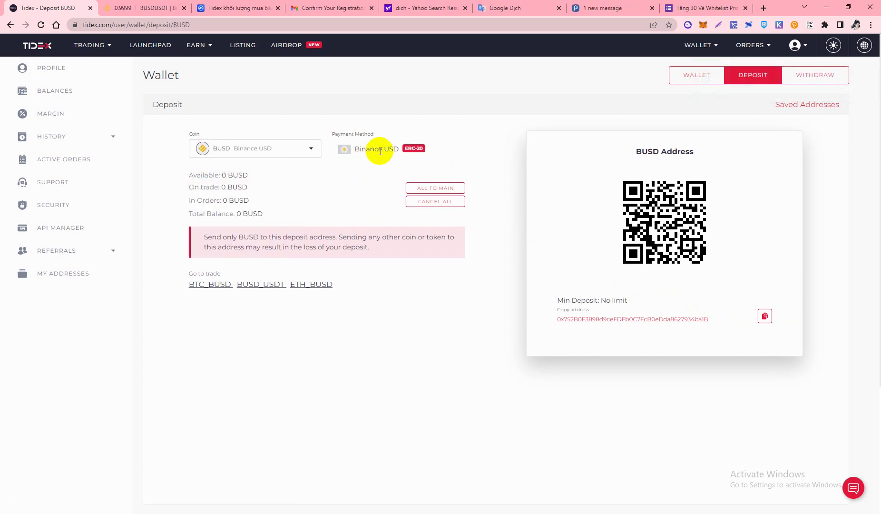
click(289, 150)
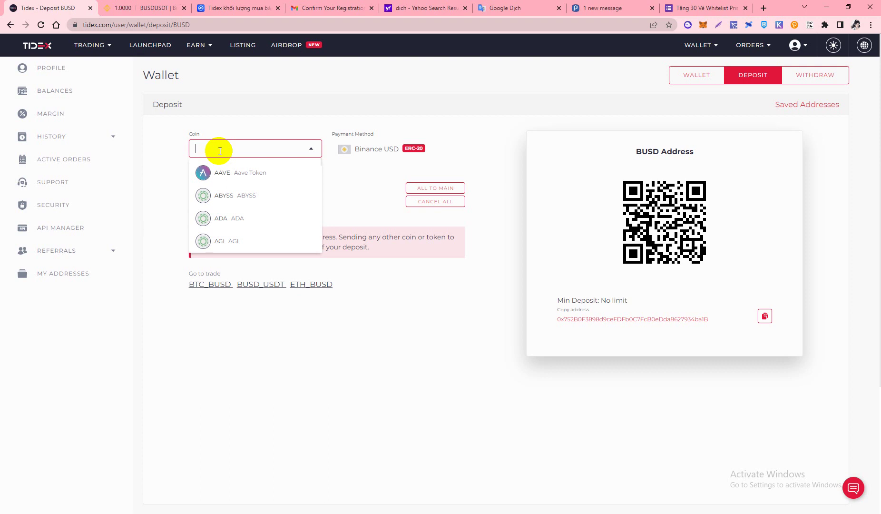
text(usd)
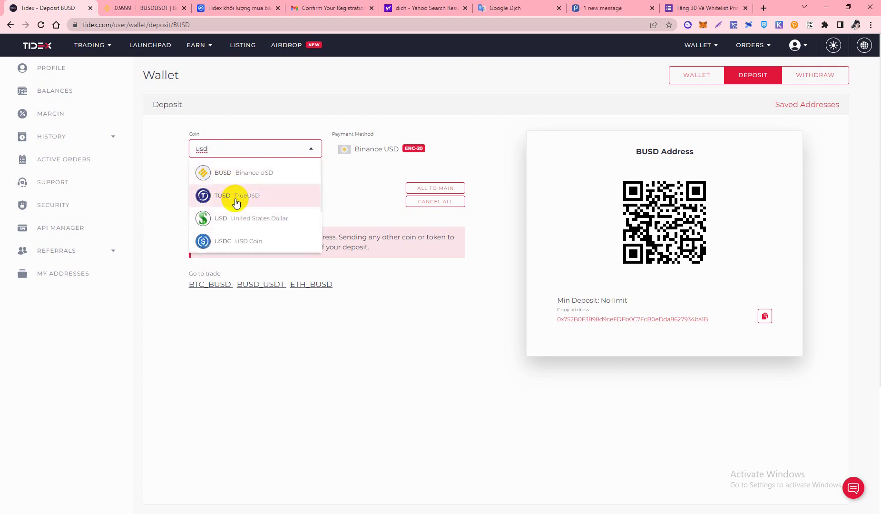
text(t)
click(292, 177)
click(395, 150)
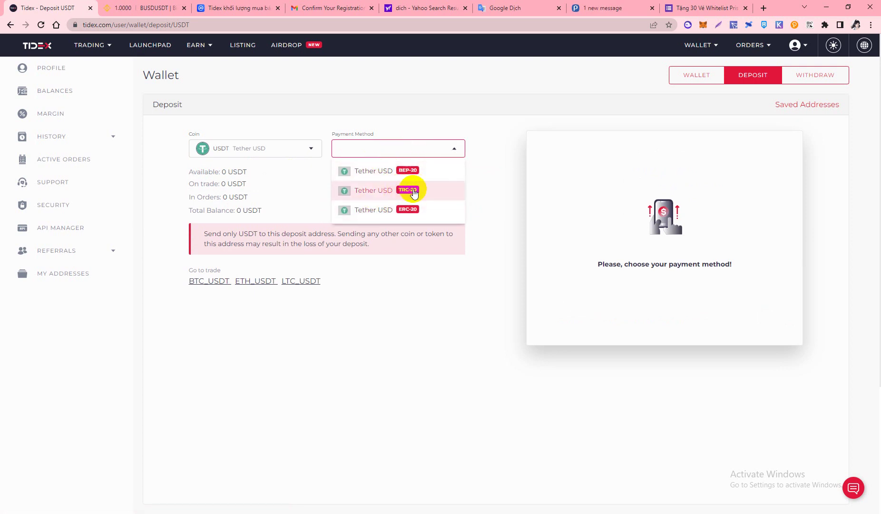
click(388, 180)
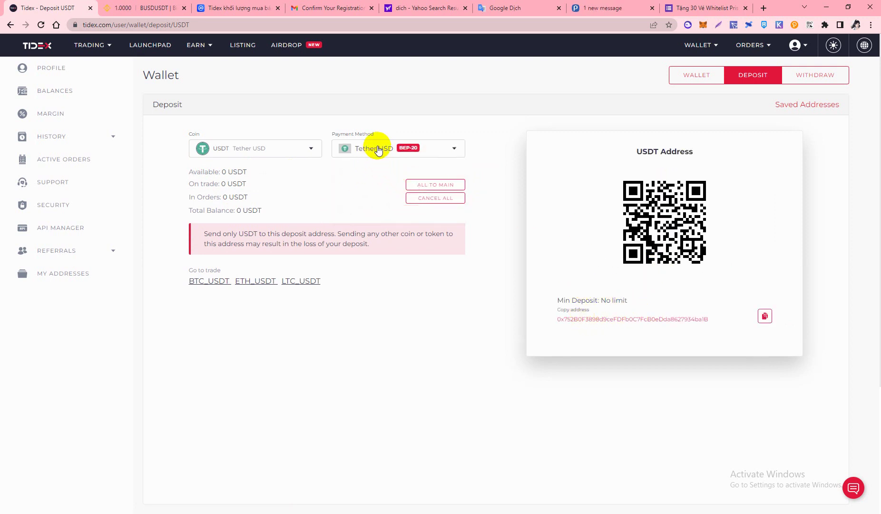
click(764, 323)
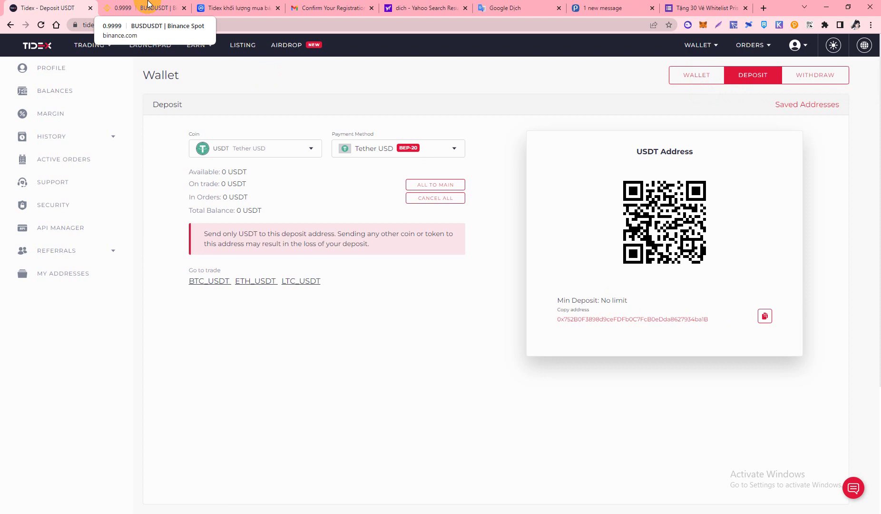
In the Binance tab, start a withdrawal from the USDT row of the Fiat và Spot wallet
click(162, 9)
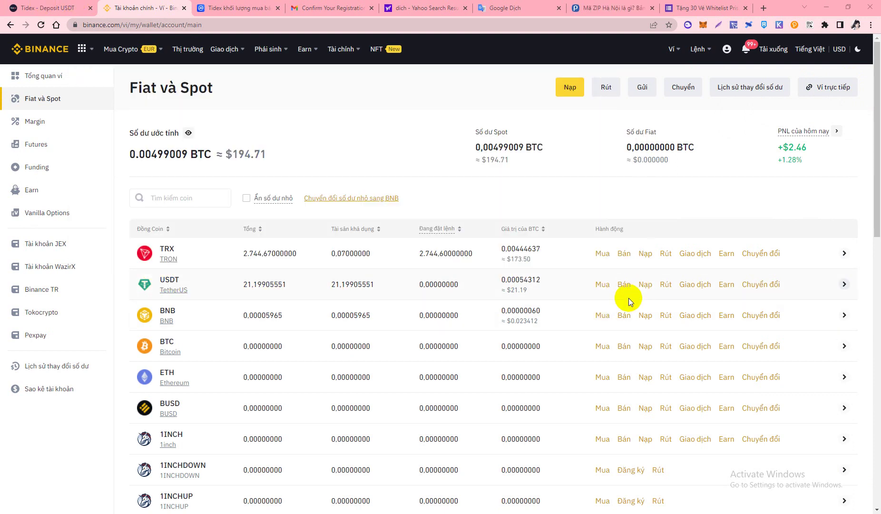
click(665, 283)
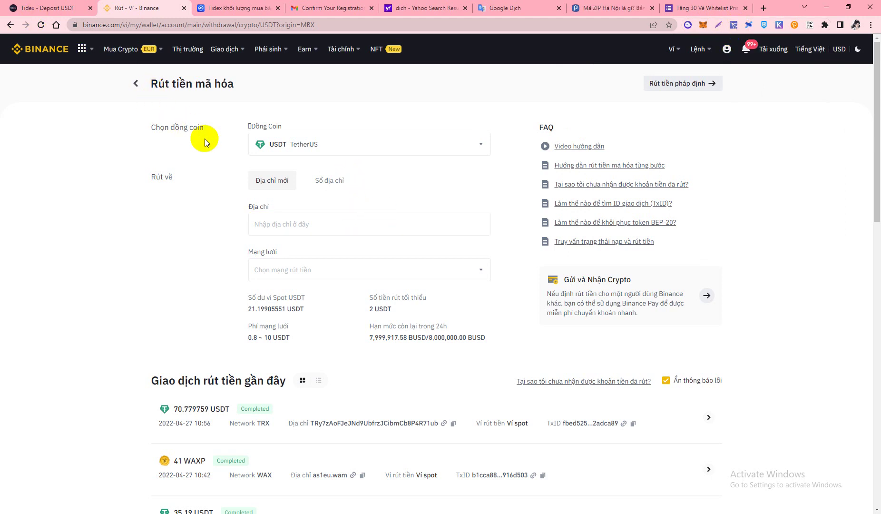
Paste the Tidex deposit address and choose BSC (BEP20) as the withdrawal network
click(279, 225)
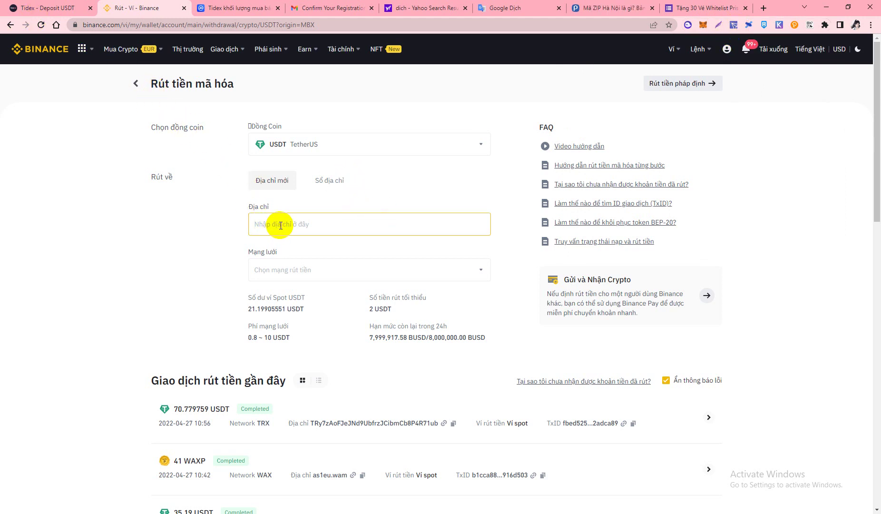
key(ctrl+v)
click(304, 270)
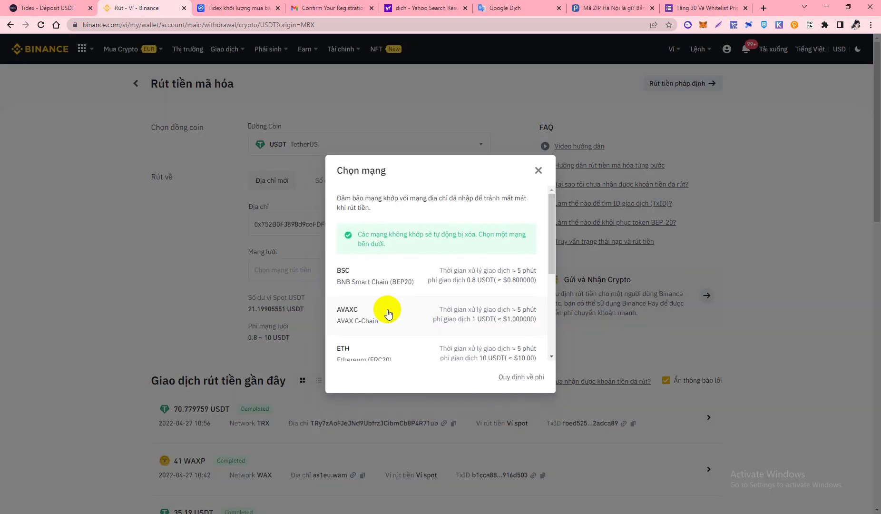
scroll(370, 312, down, 2)
scroll(372, 313, up, 2)
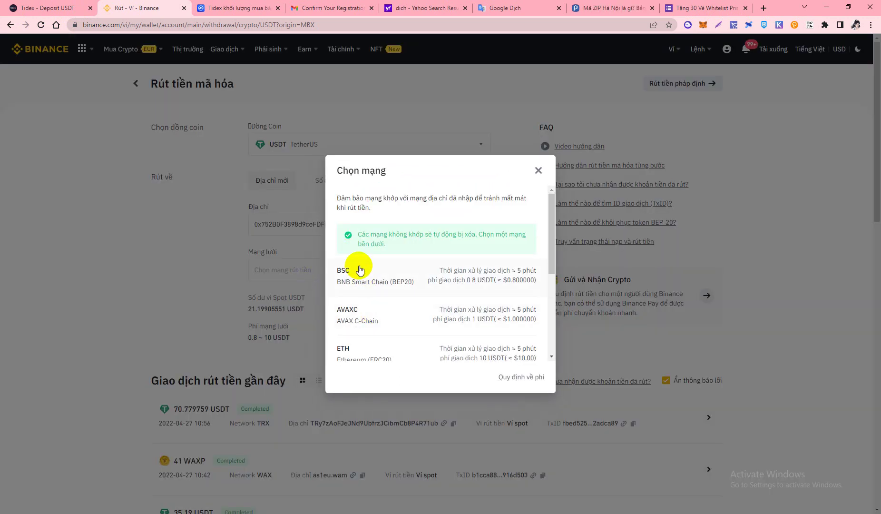
click(362, 281)
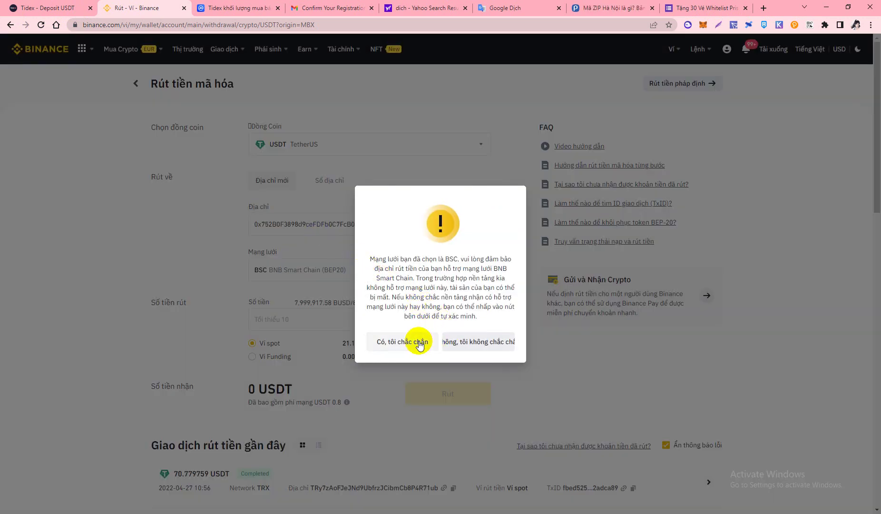
click(405, 345)
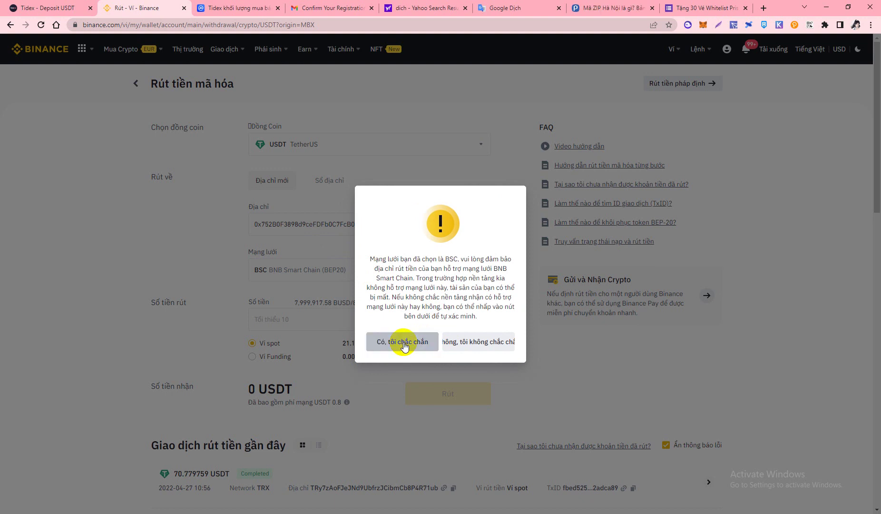
Set the amount to 21.199 USDT, submit the withdrawal and confirm through to verification
click(439, 320)
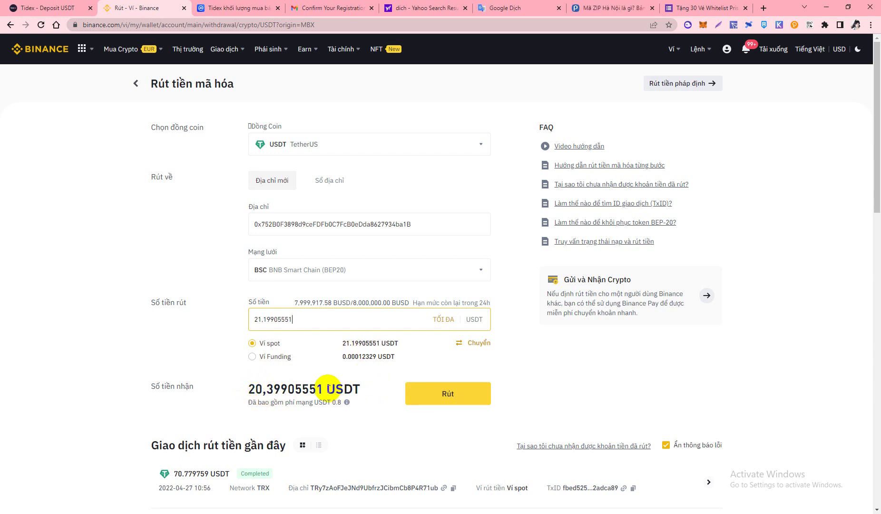
drag(278, 319, 318, 331)
key(BackSpace)
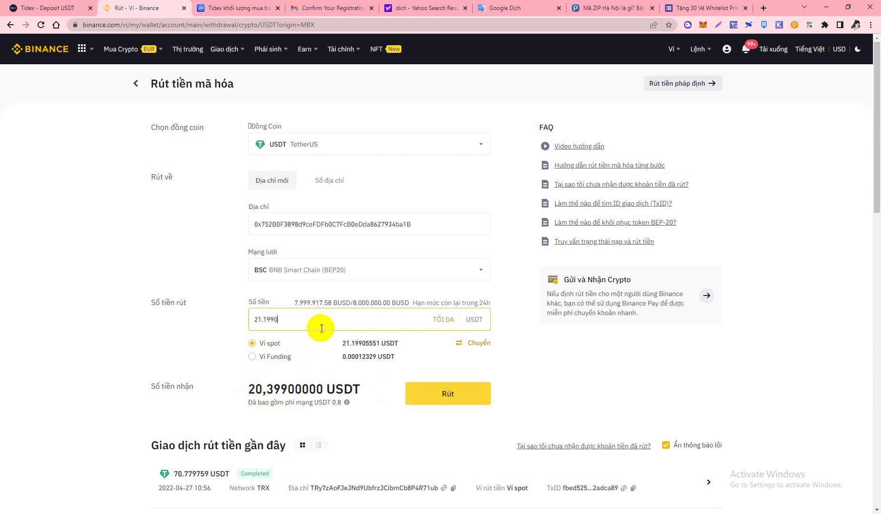
click(447, 393)
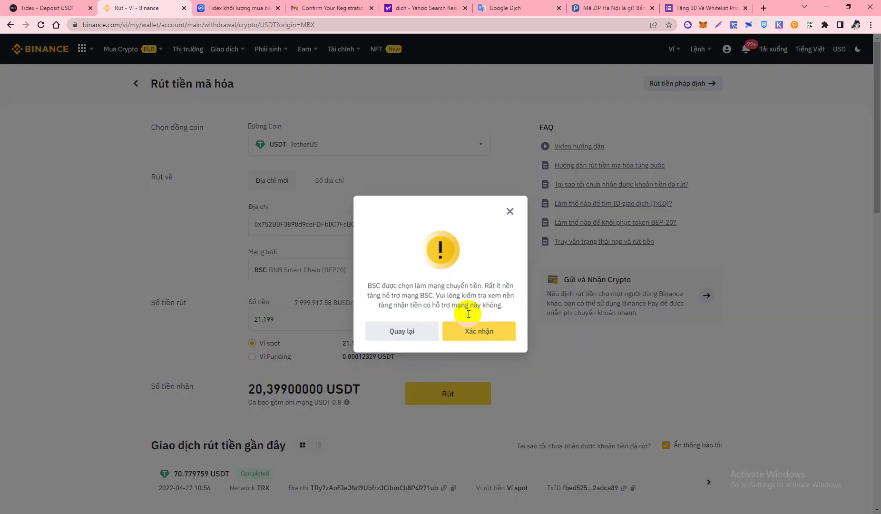
click(466, 331)
click(459, 341)
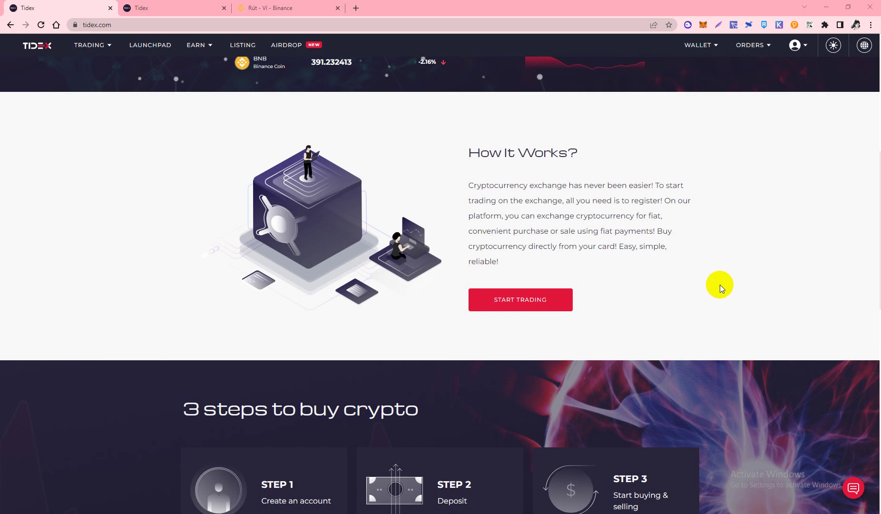
Open Wallet > Balance and select the USDT total balance of 20.399
click(695, 47)
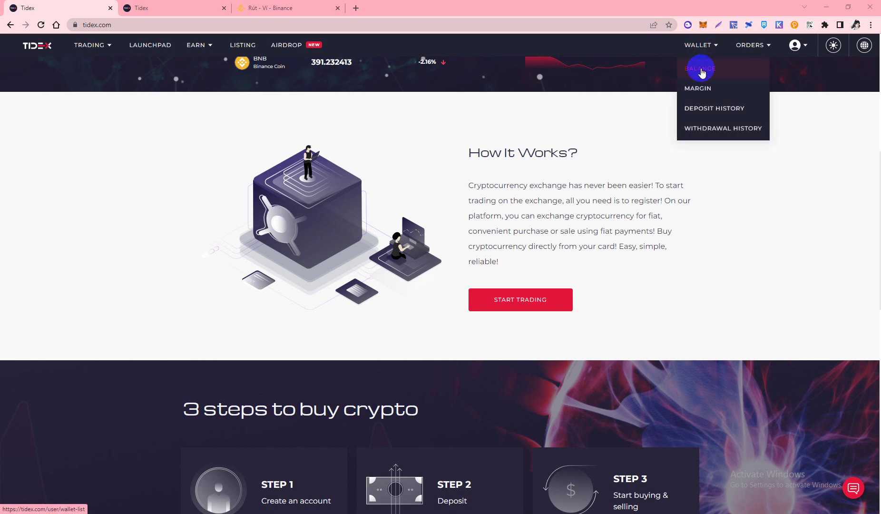
click(695, 68)
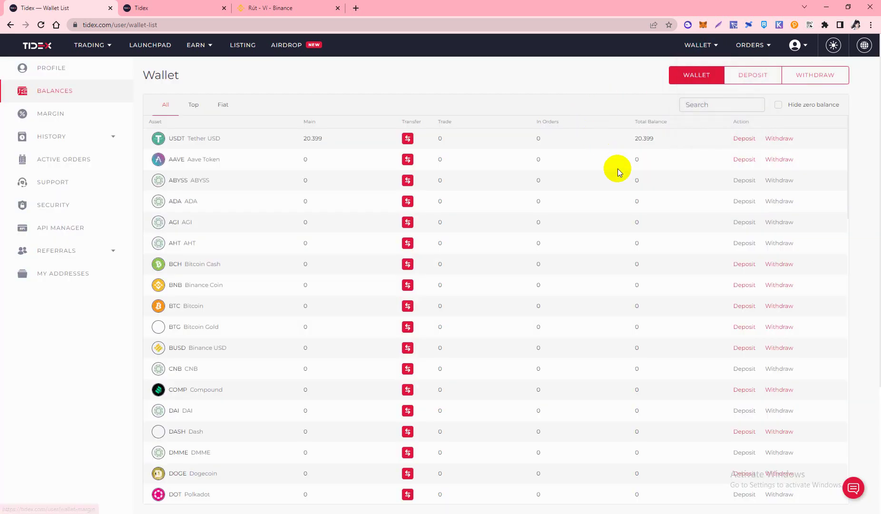
double_click(638, 138)
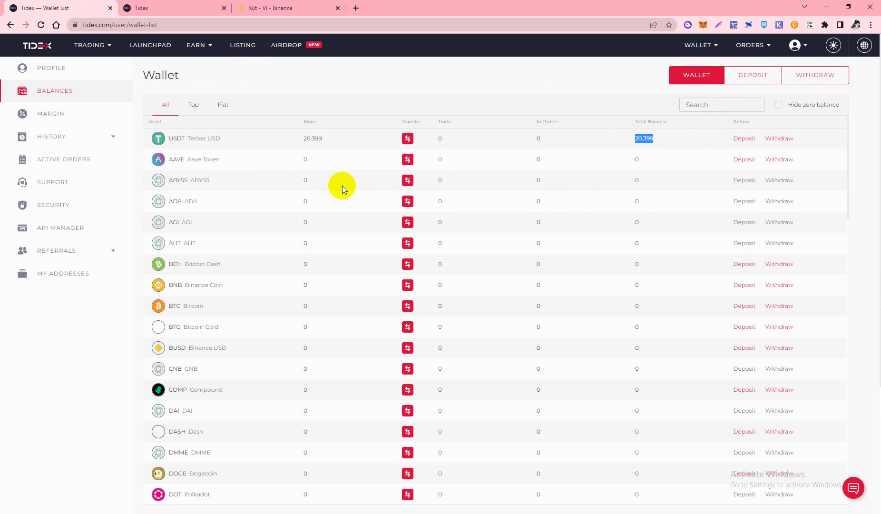
Copy the airdrop invite link from the Tidex Token page
click(200, 7)
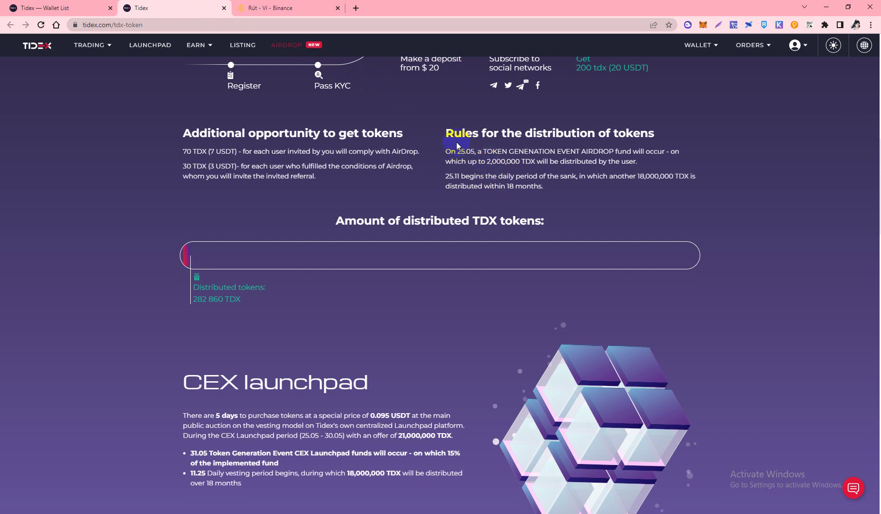
scroll(523, 190, up, 10)
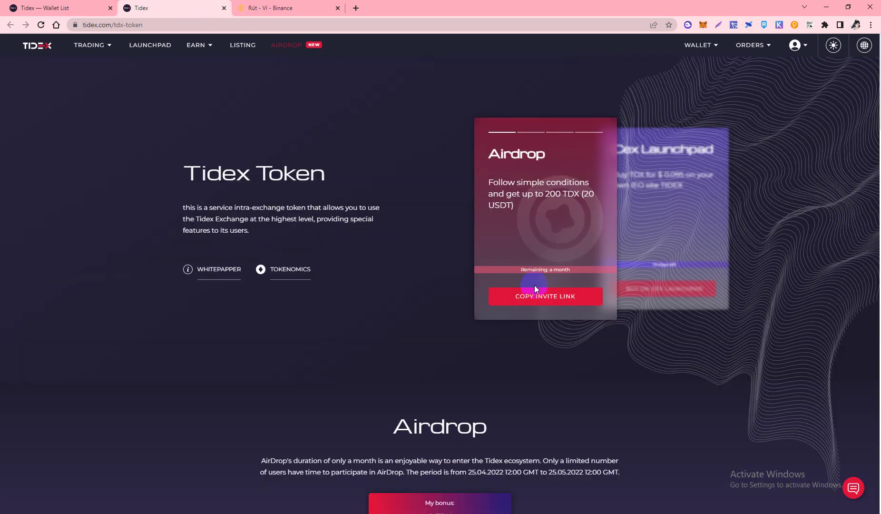
click(28, 6)
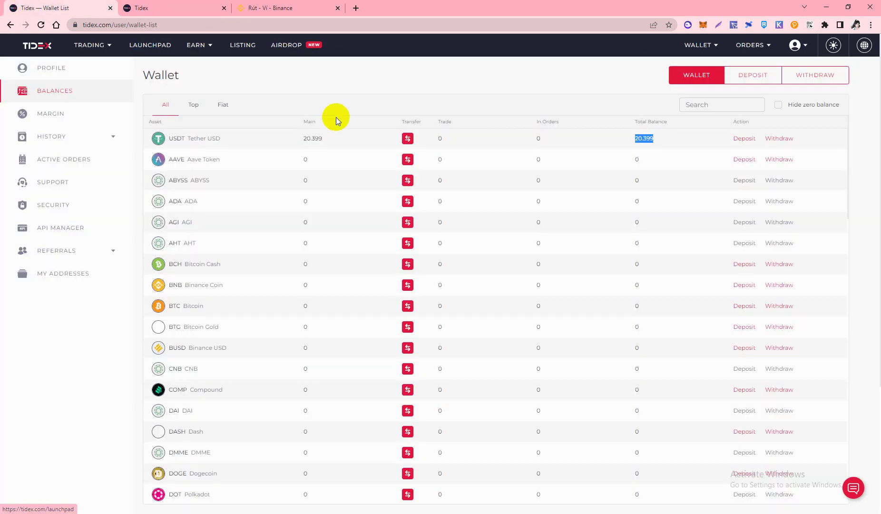
click(145, 5)
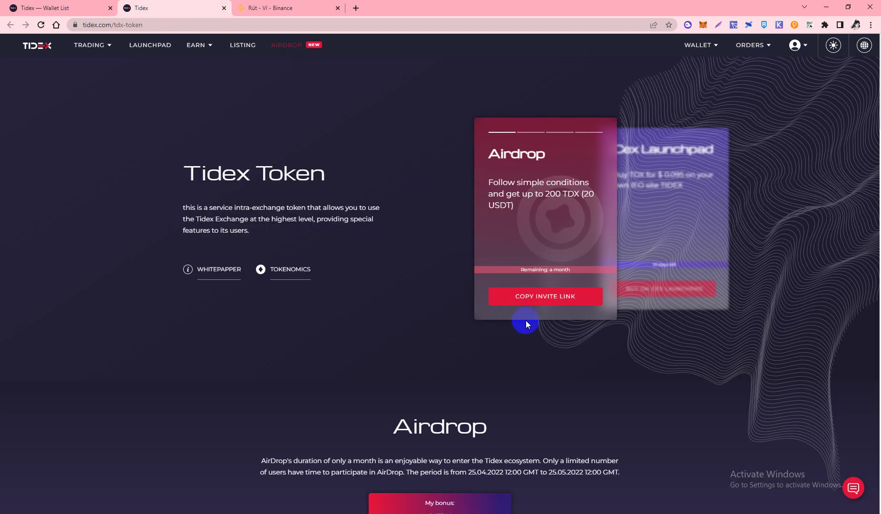
click(541, 300)
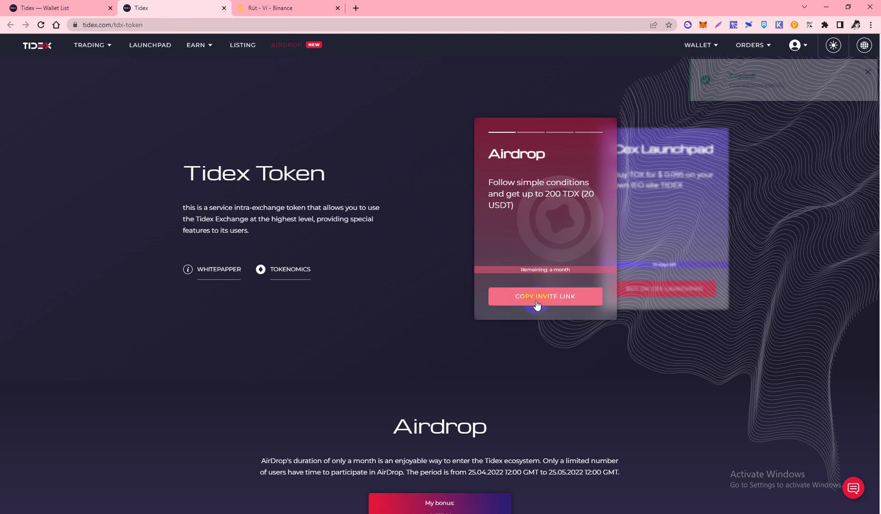
click(561, 296)
Paste the invite link into a new tab to confirm it's a Tidex referral link, then return
click(356, 8)
key(ctrl+v)
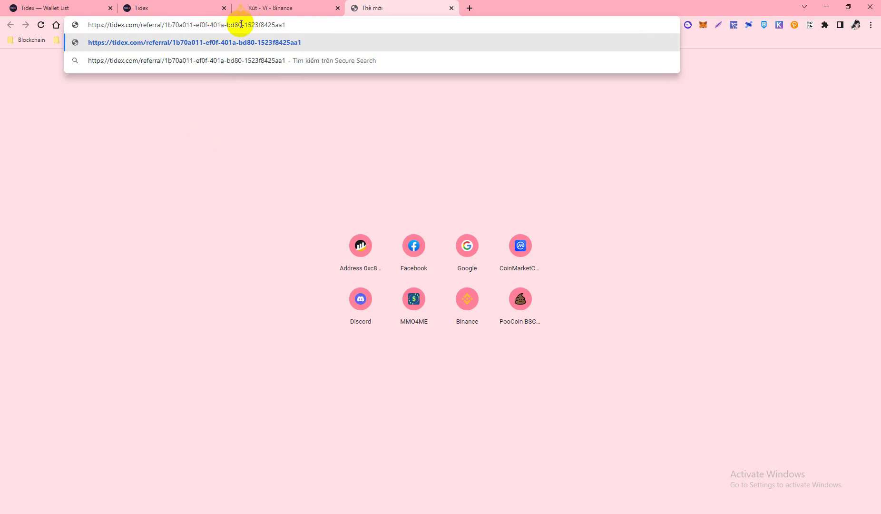
click(178, 6)
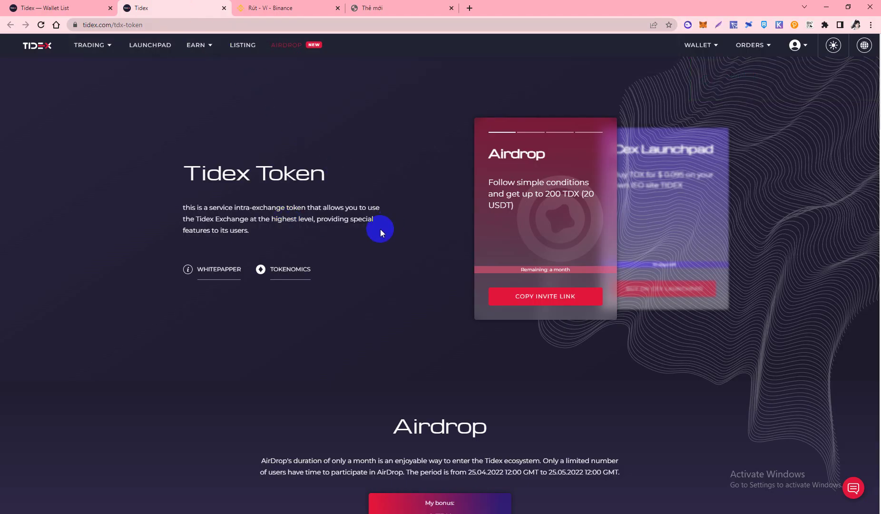
drag(563, 194, 588, 194)
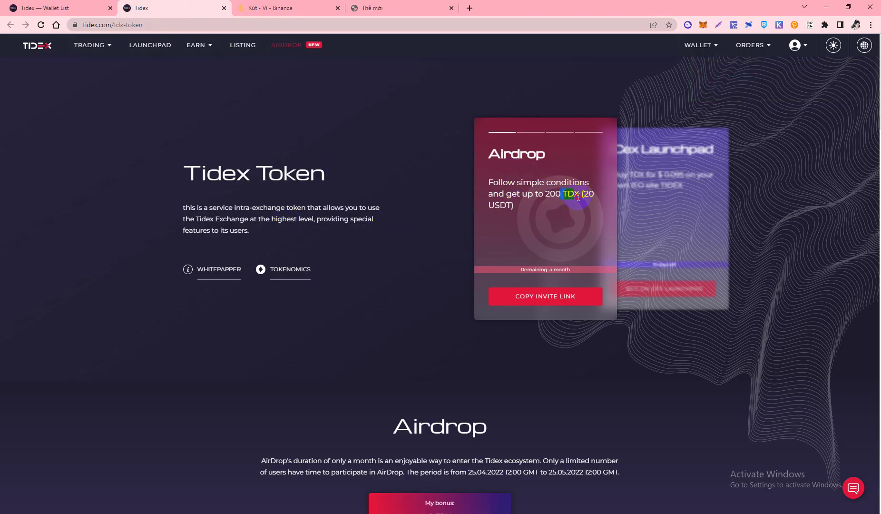